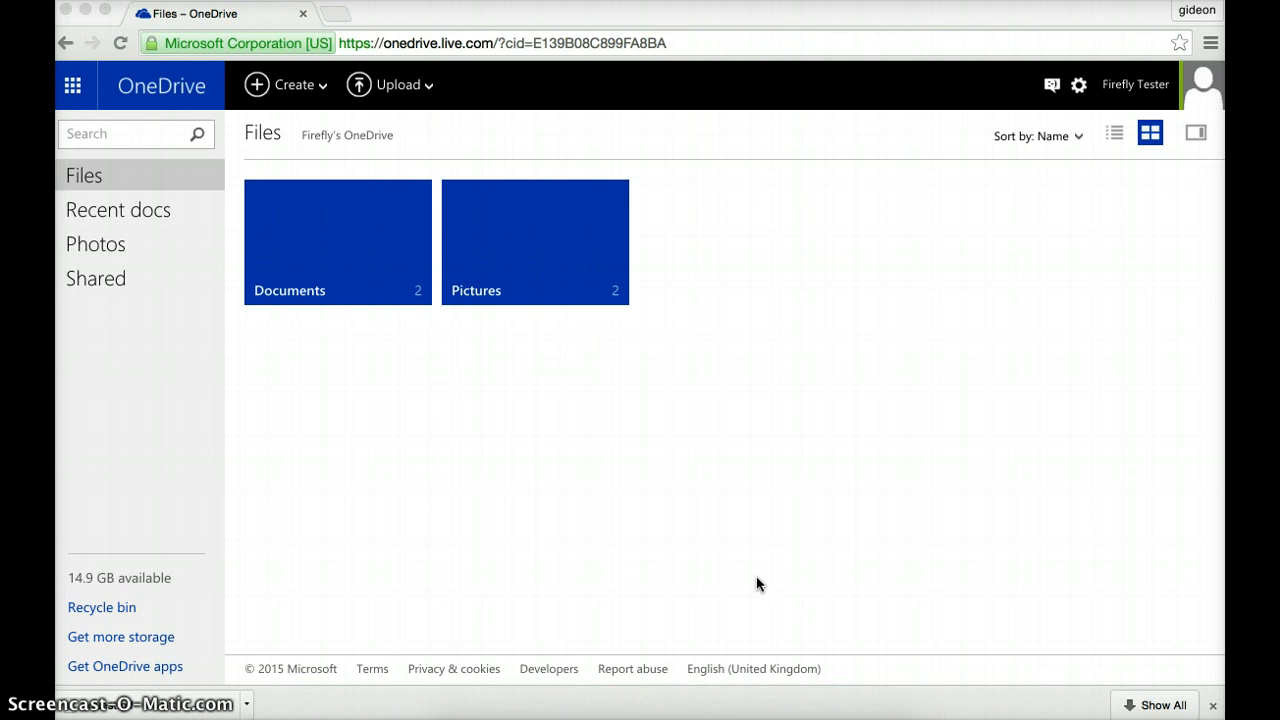
Step: In OneDrive, go to Documents > FIREFLY FILES and select the VLE aims Word document
click(357, 240)
click(357, 240)
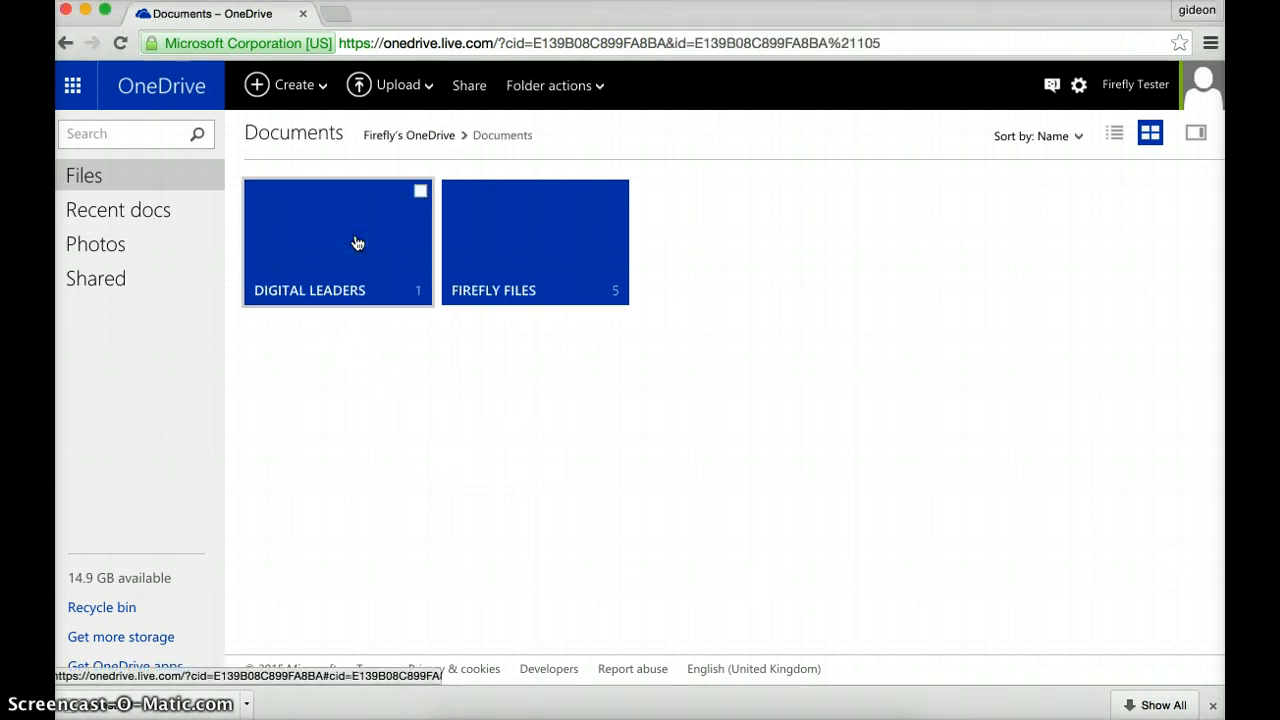
click(555, 244)
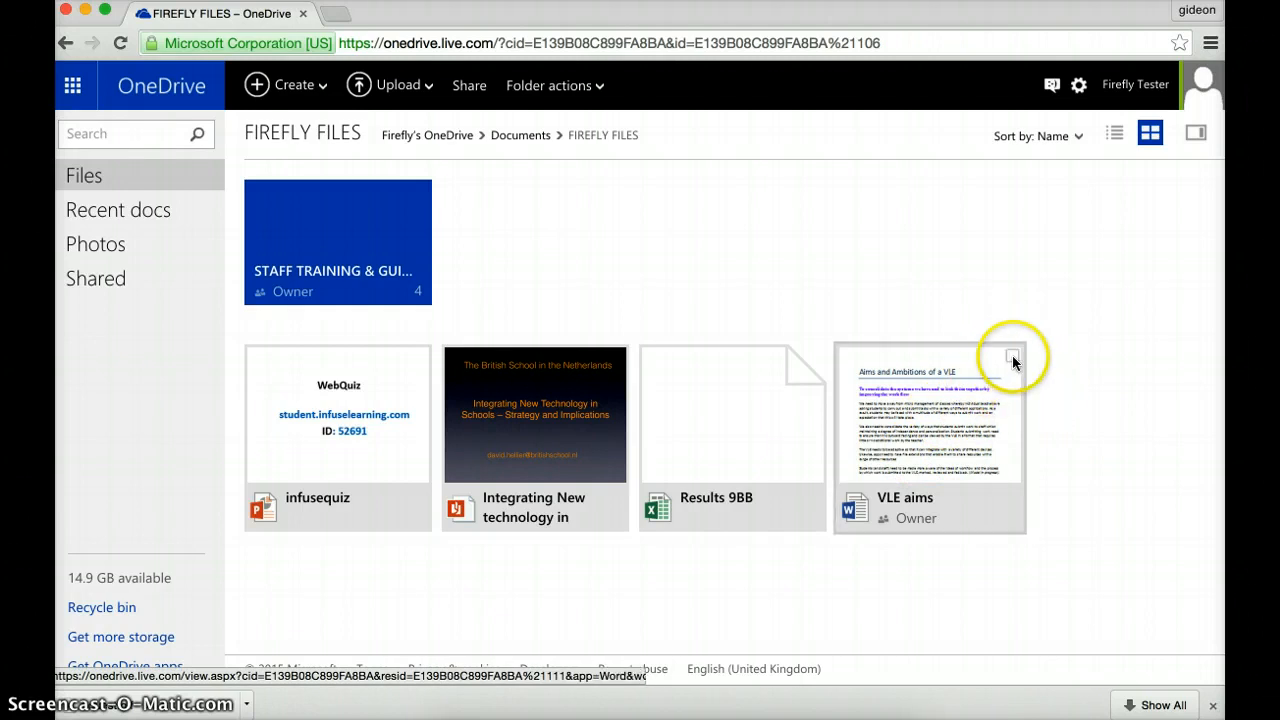
click(1012, 358)
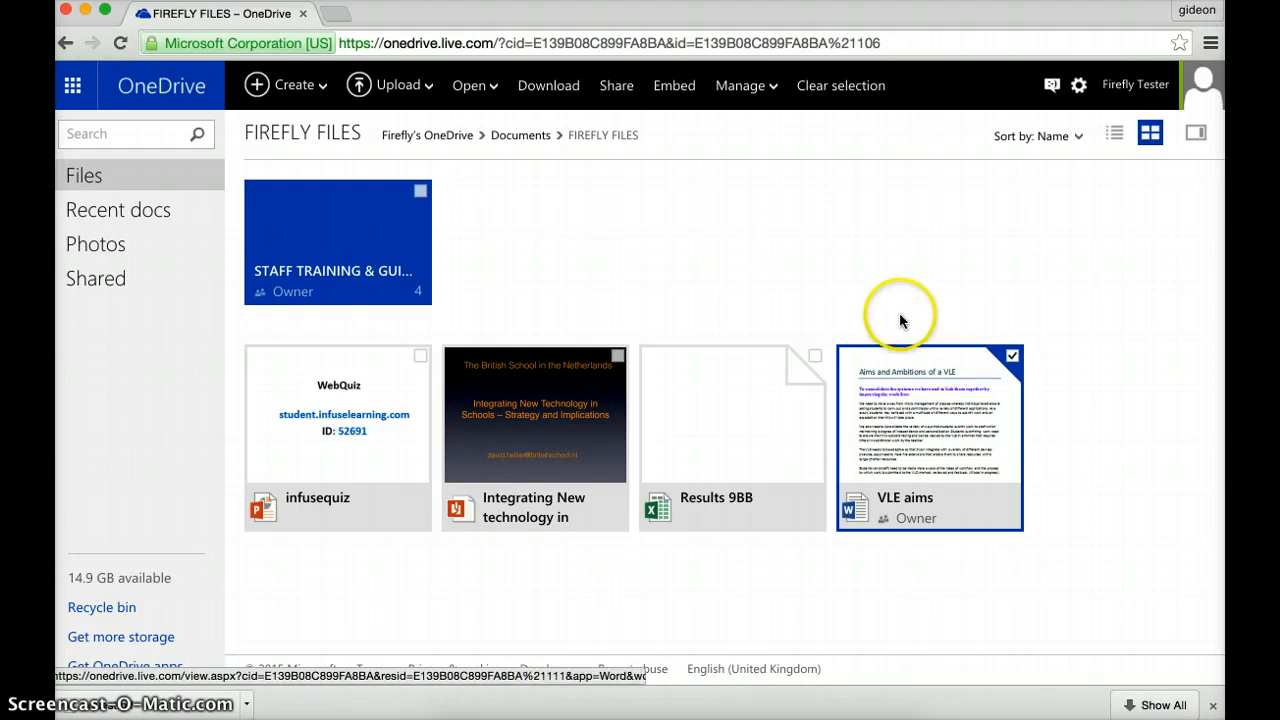
Step: Open the Share panel for VLE aims.docx and switch to getting a link
right_click(940, 386)
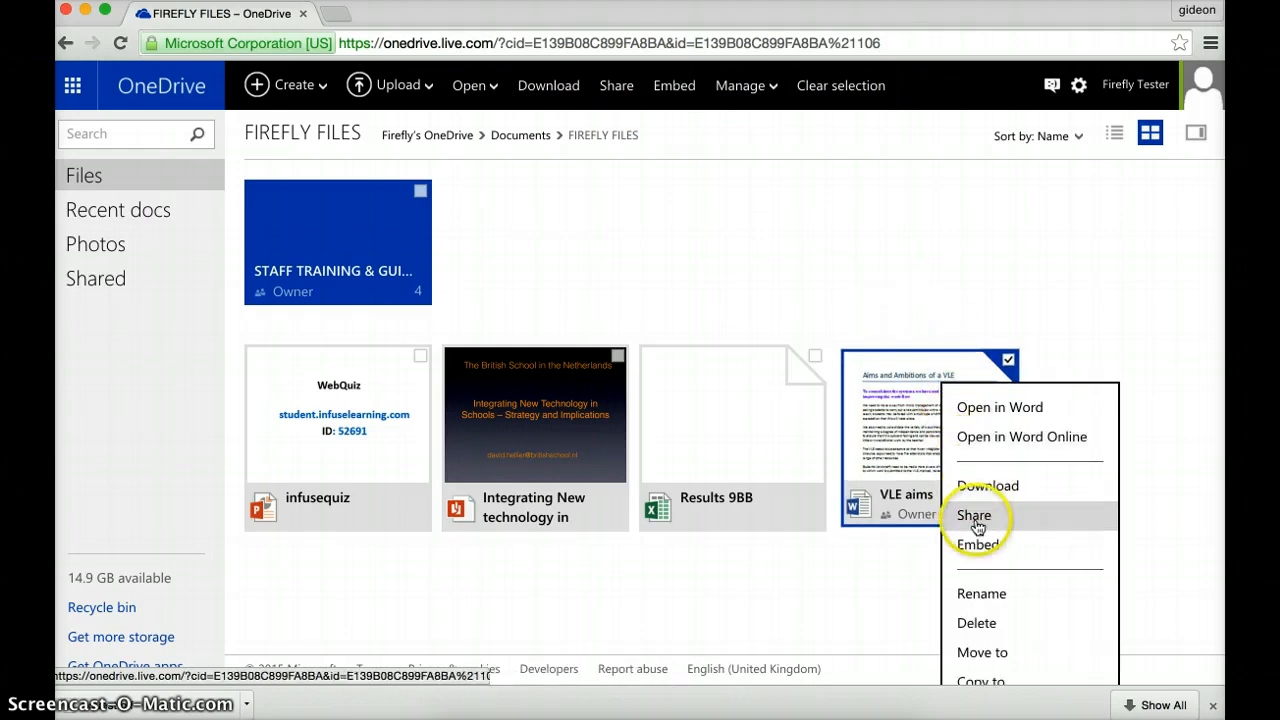
click(616, 88)
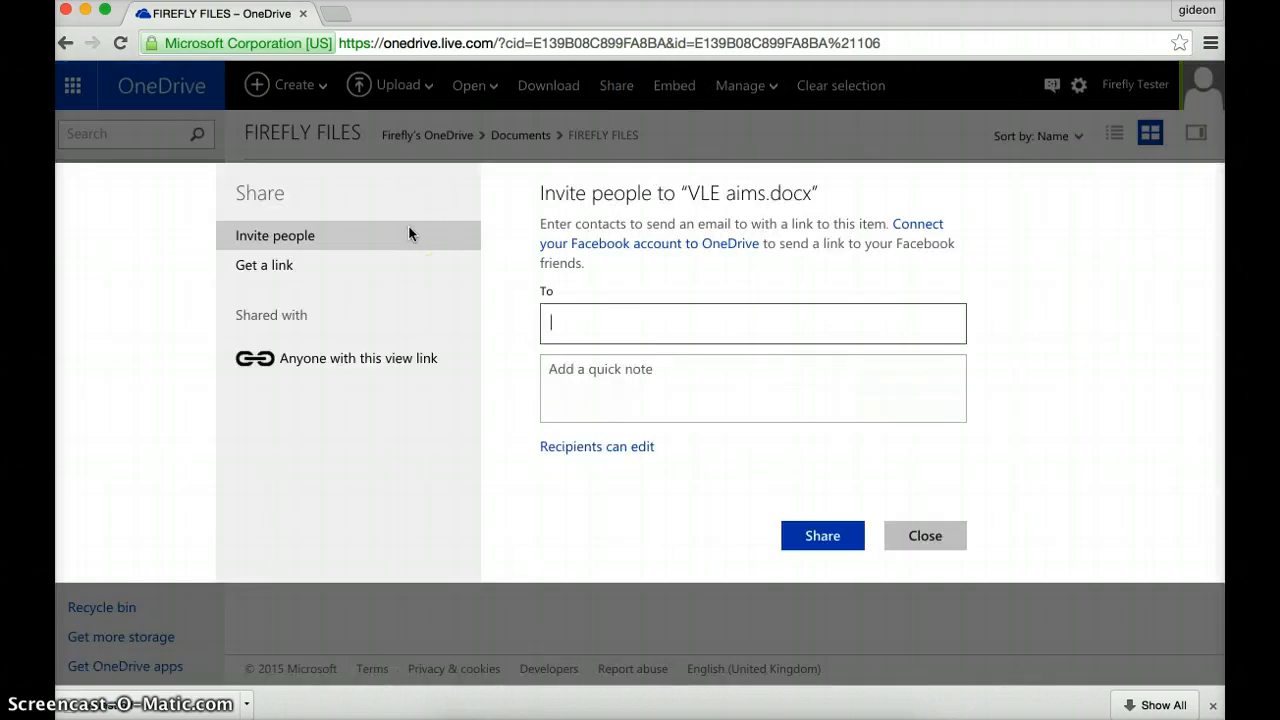
click(606, 331)
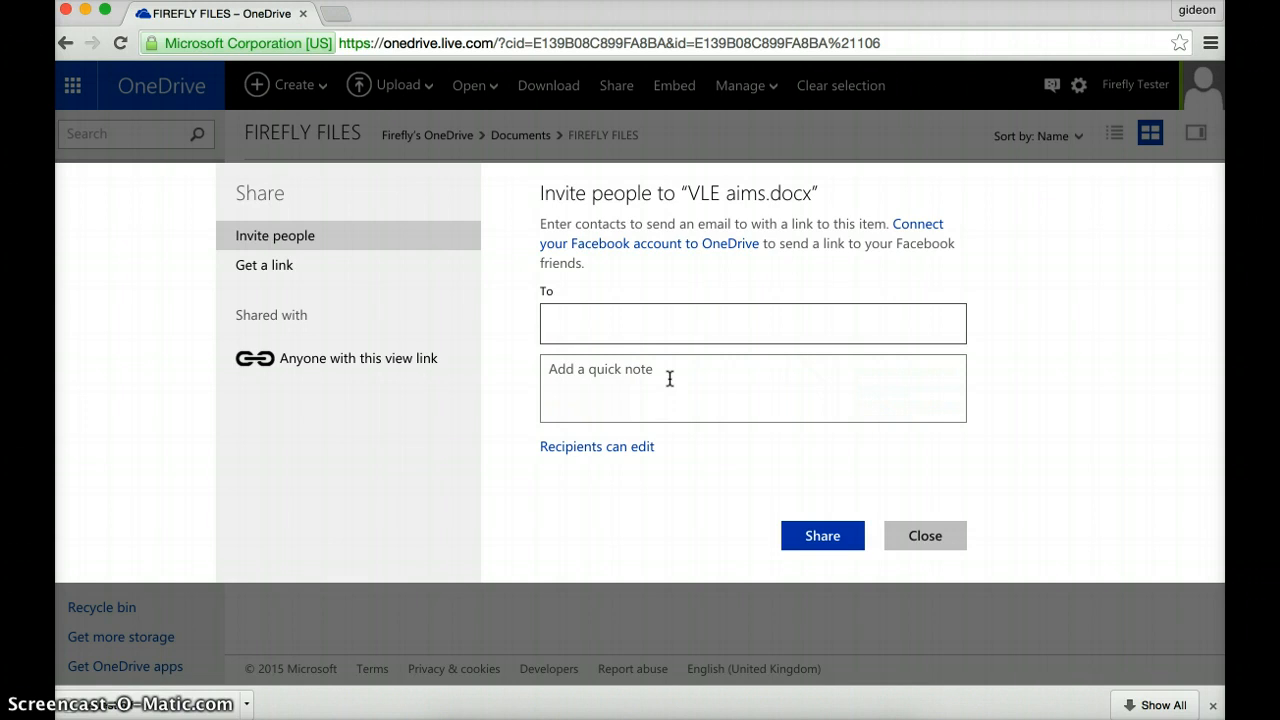
click(265, 268)
click(735, 285)
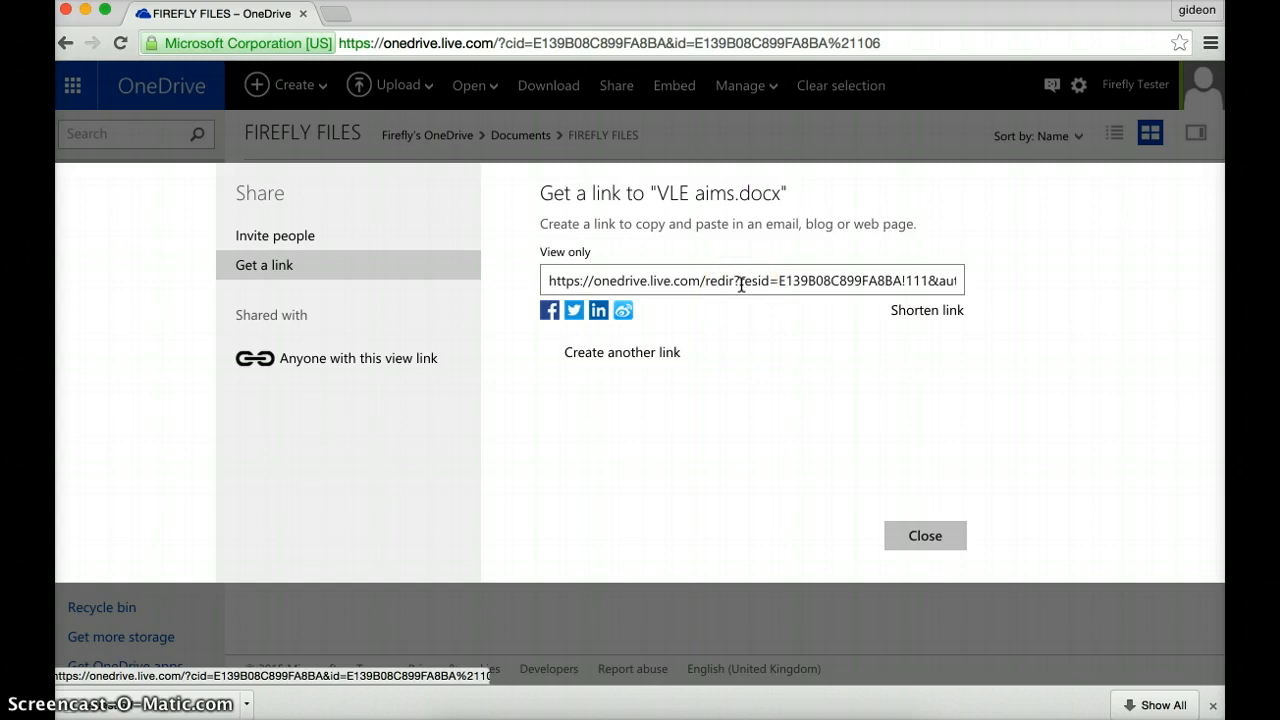
click(909, 318)
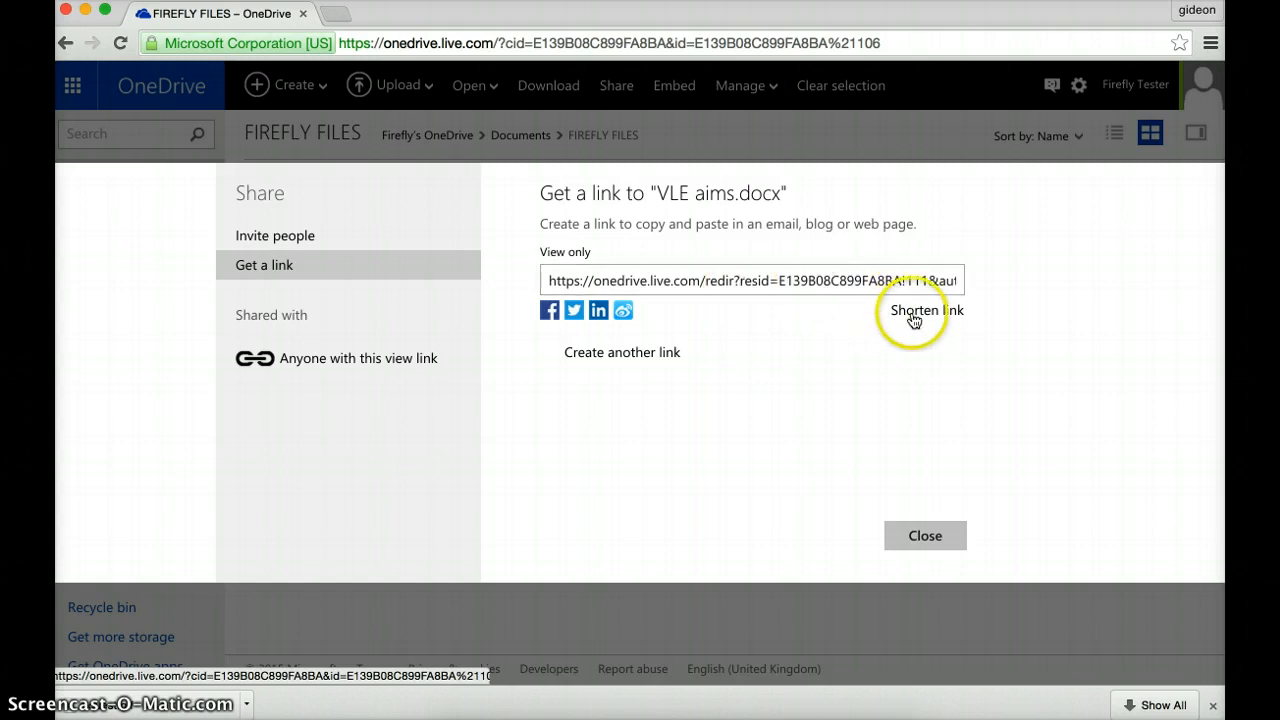
click(892, 311)
key(super+c)
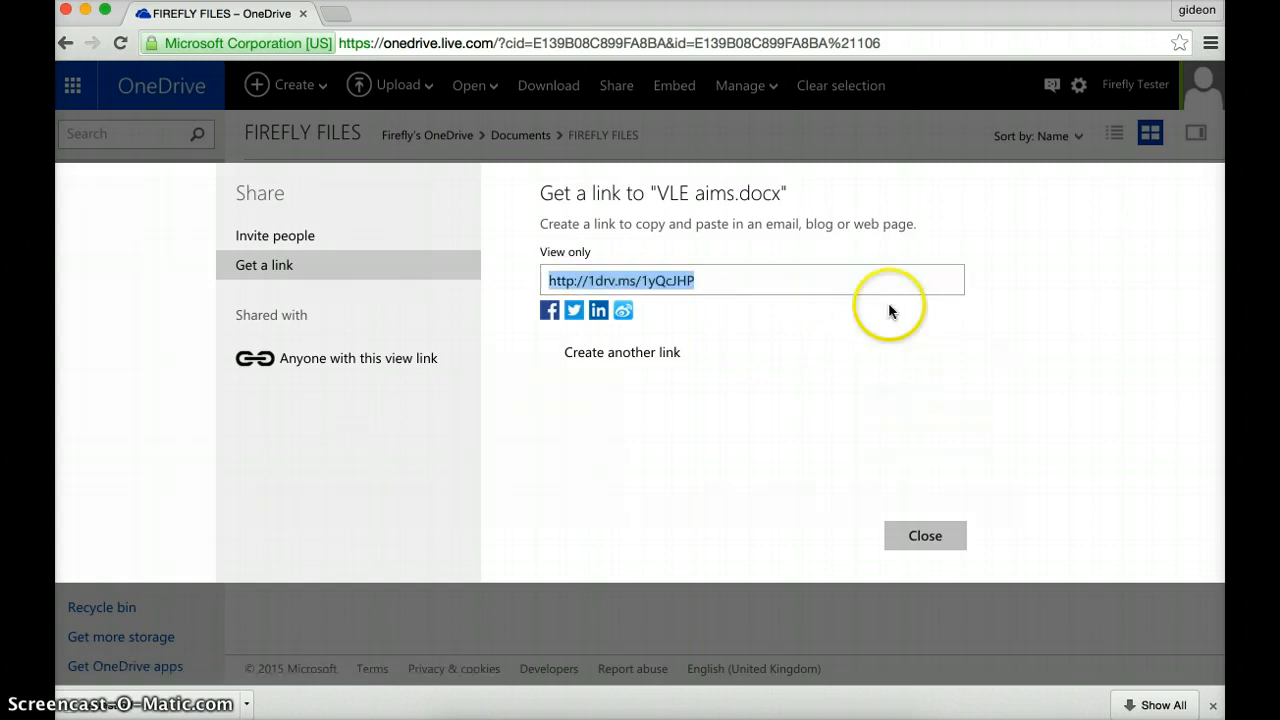
click(766, 286)
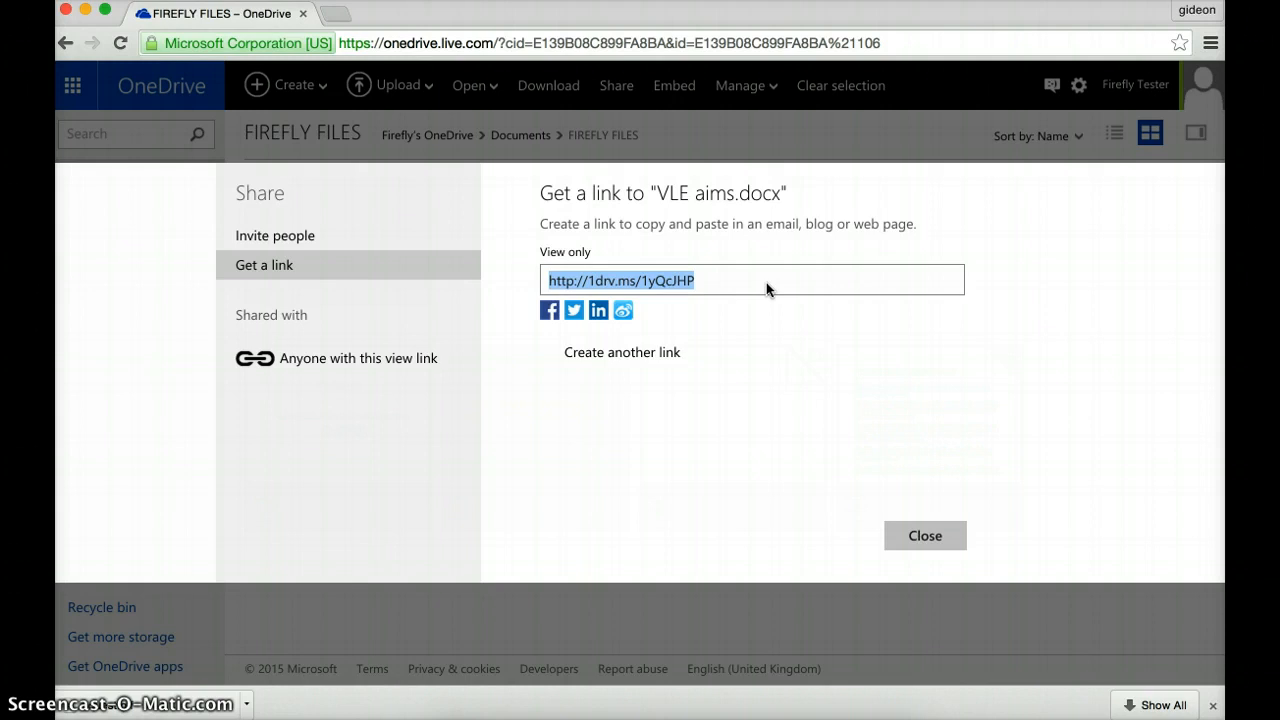
click(733, 279)
click(630, 280)
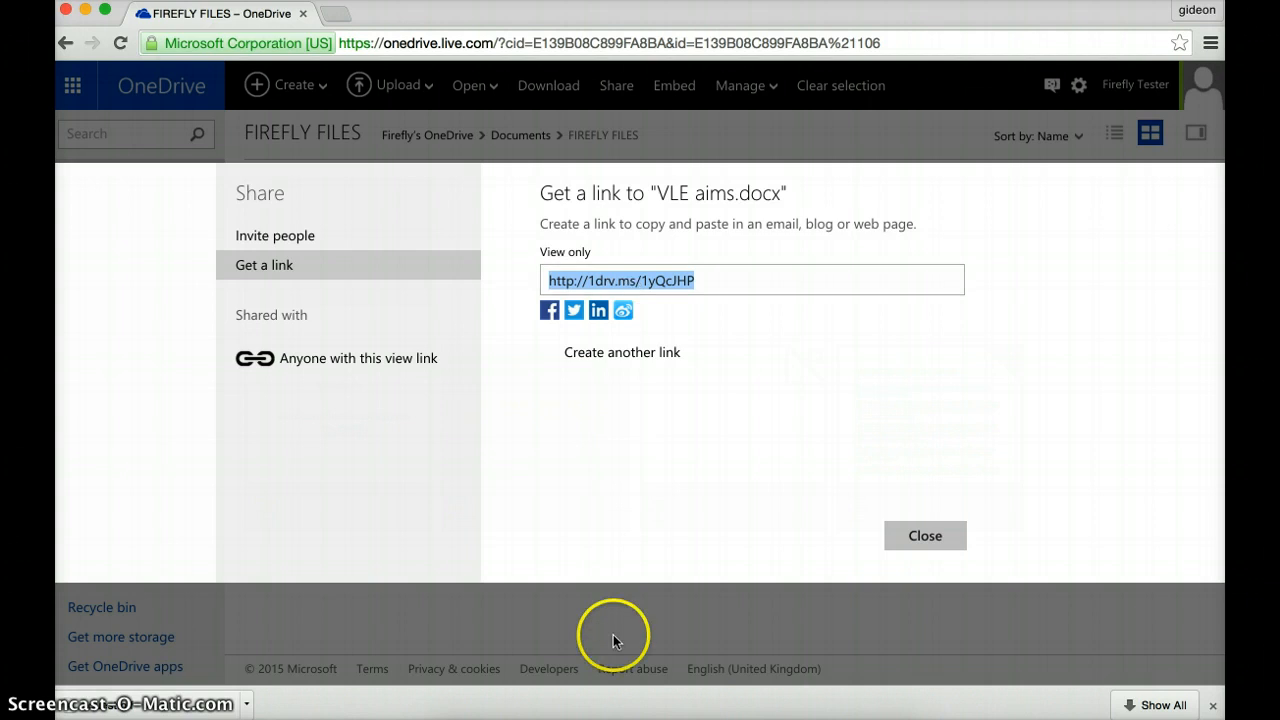
Step: Edit the Testing Links and Embedding page and add an empty line below the aims sentence
click(610, 714)
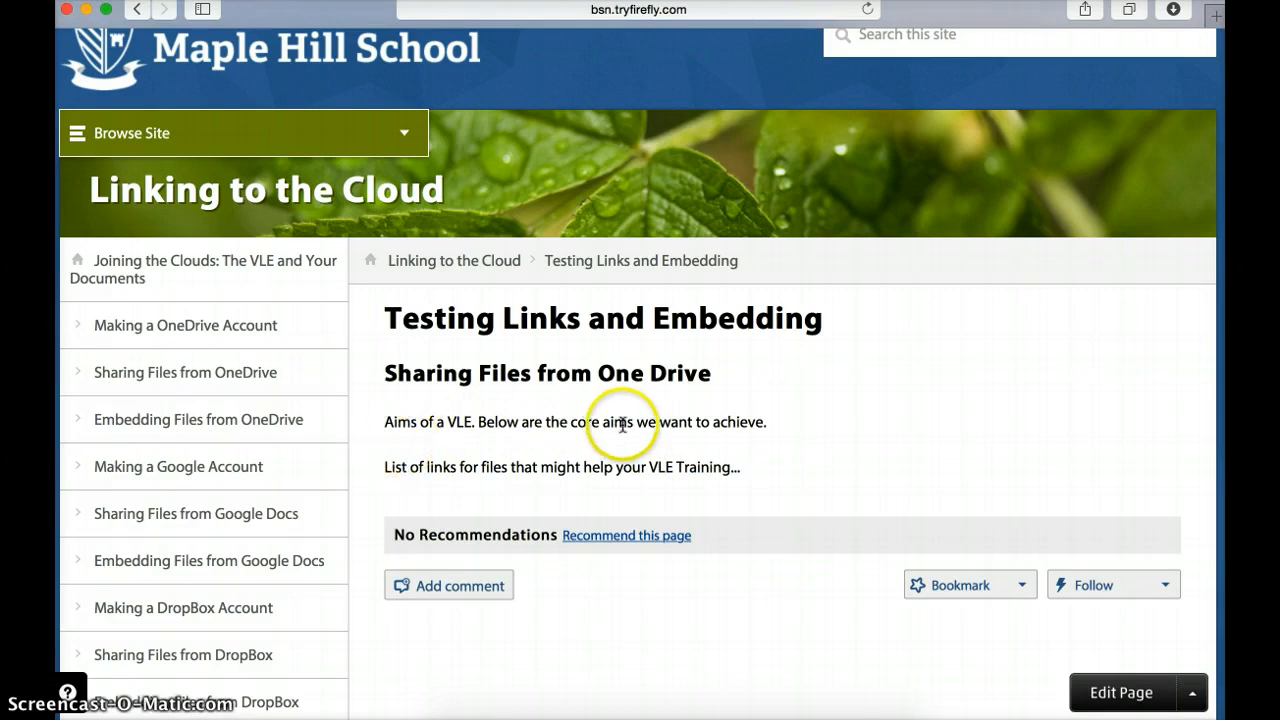
click(1121, 693)
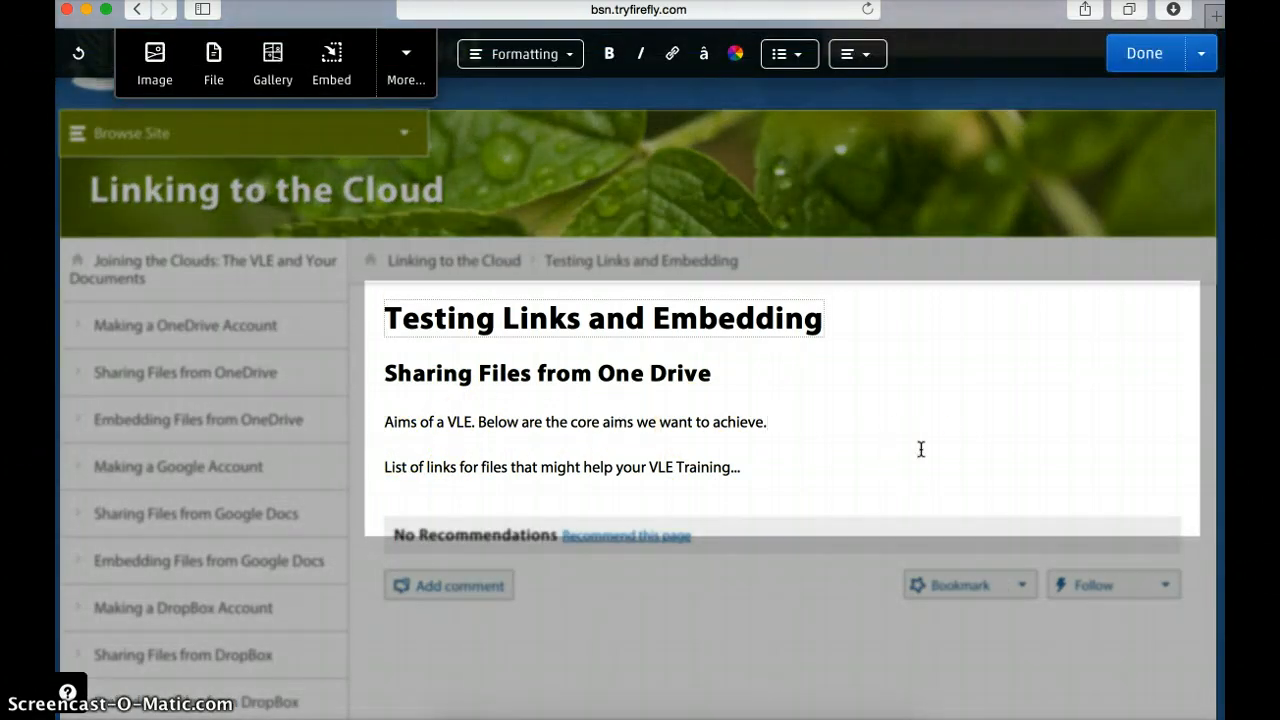
key(Return)
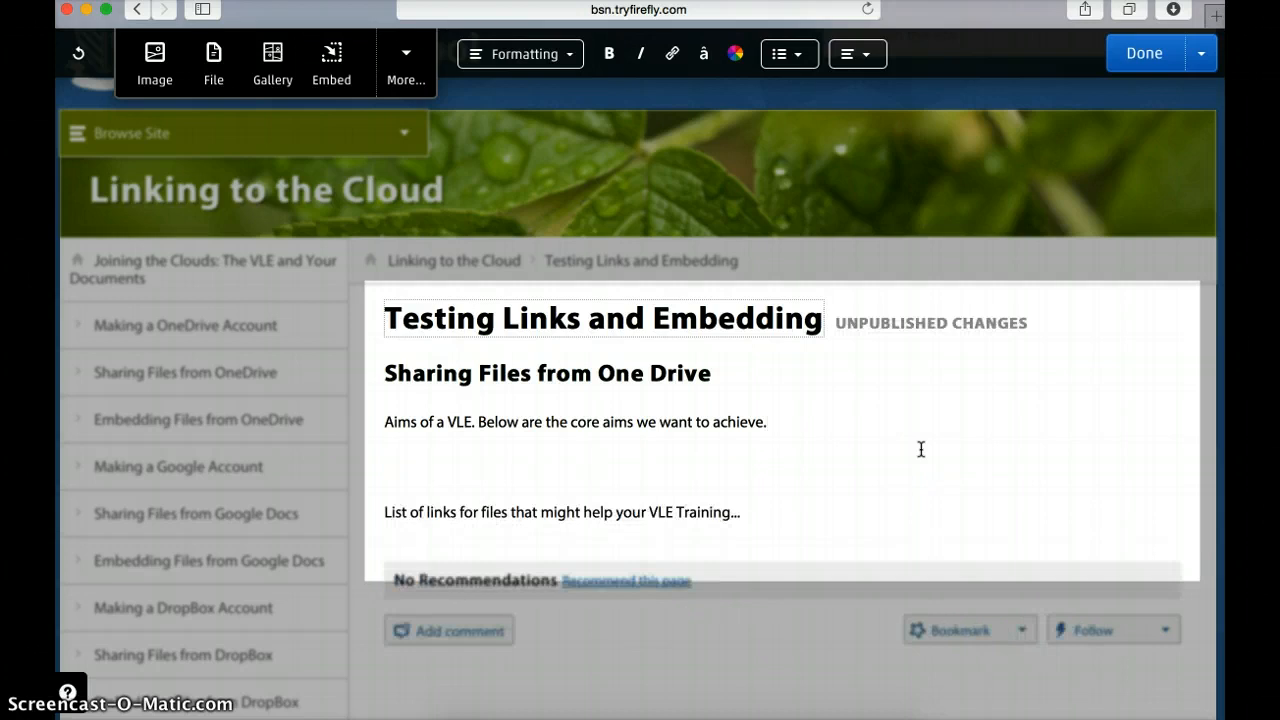
click(762, 404)
click(670, 55)
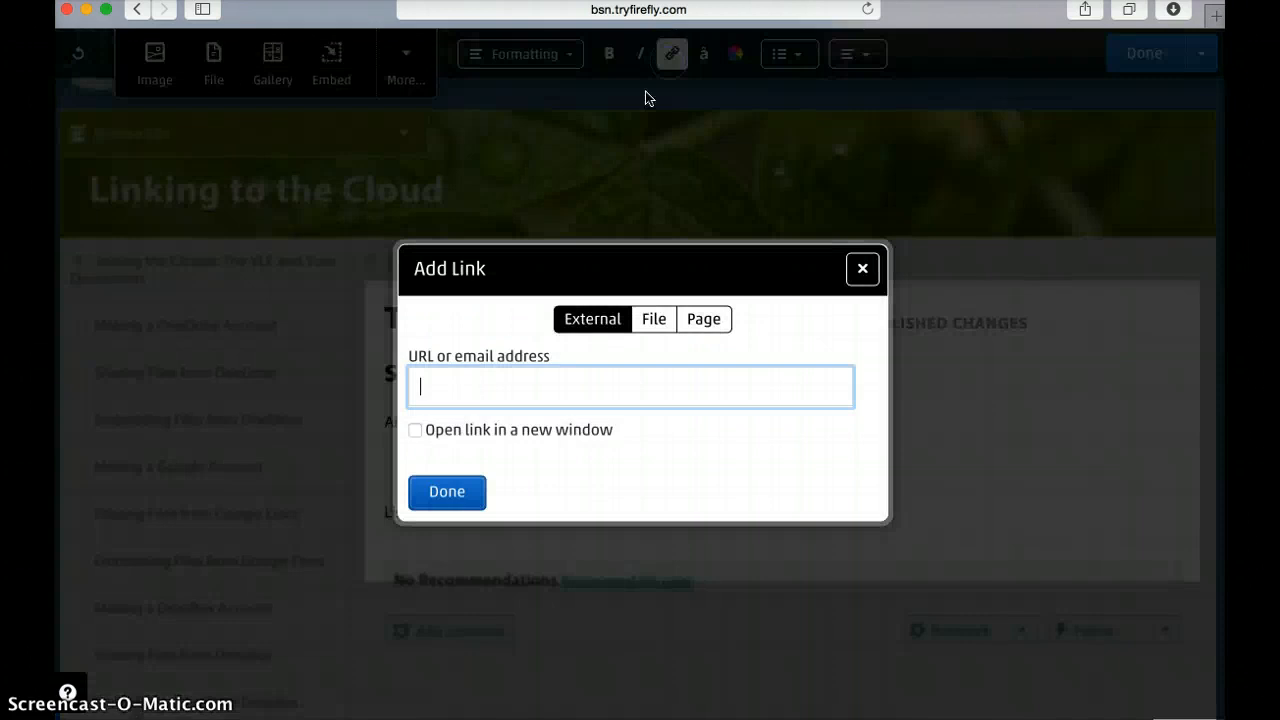
click(503, 391)
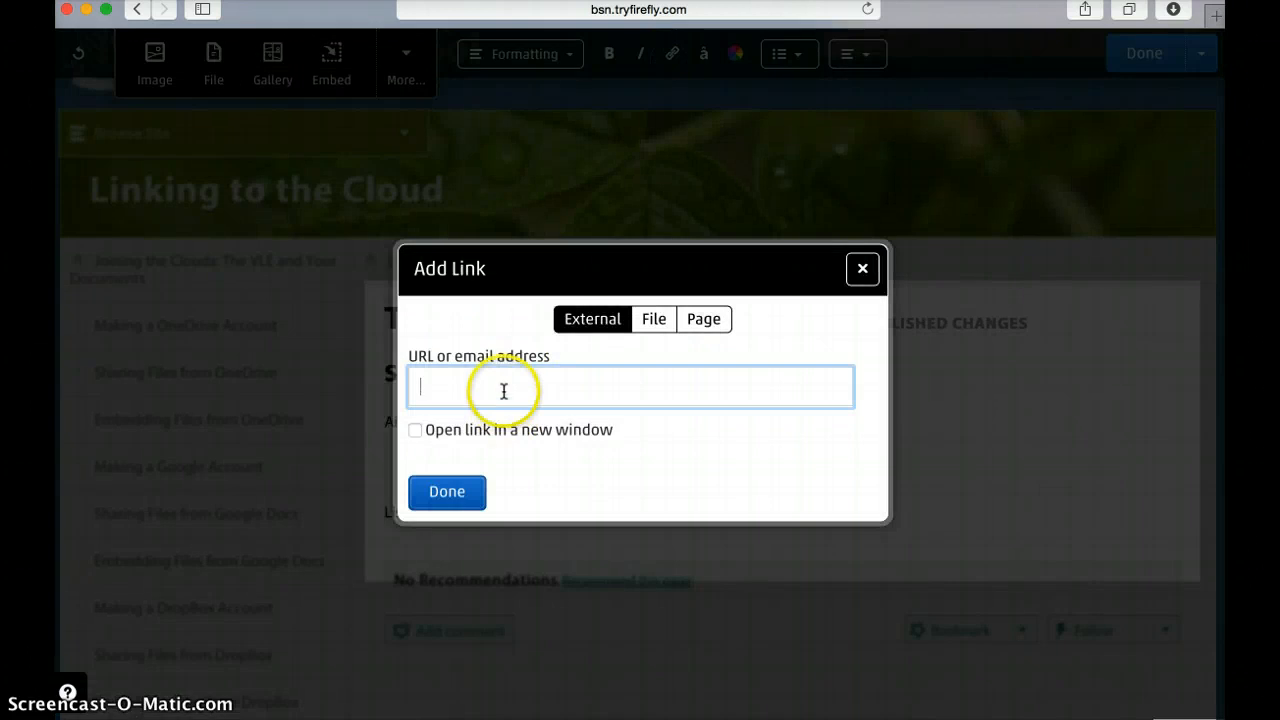
key(super+v)
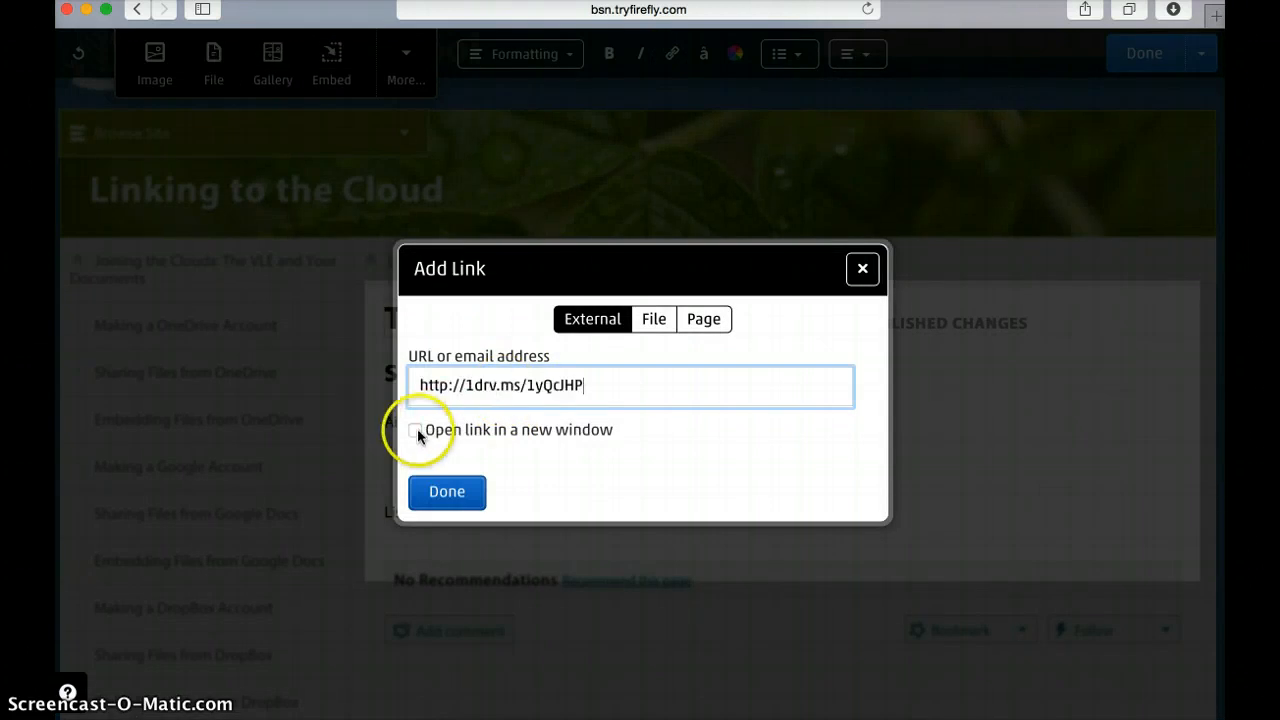
click(415, 431)
click(595, 465)
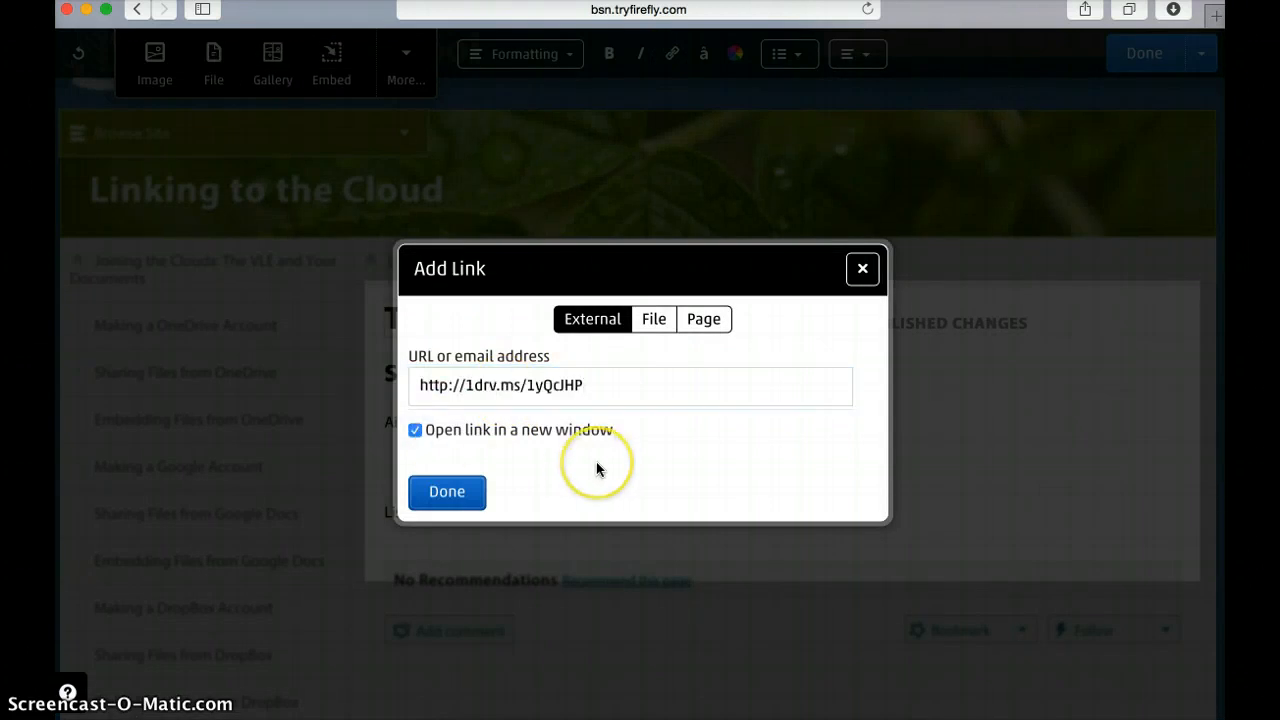
click(588, 466)
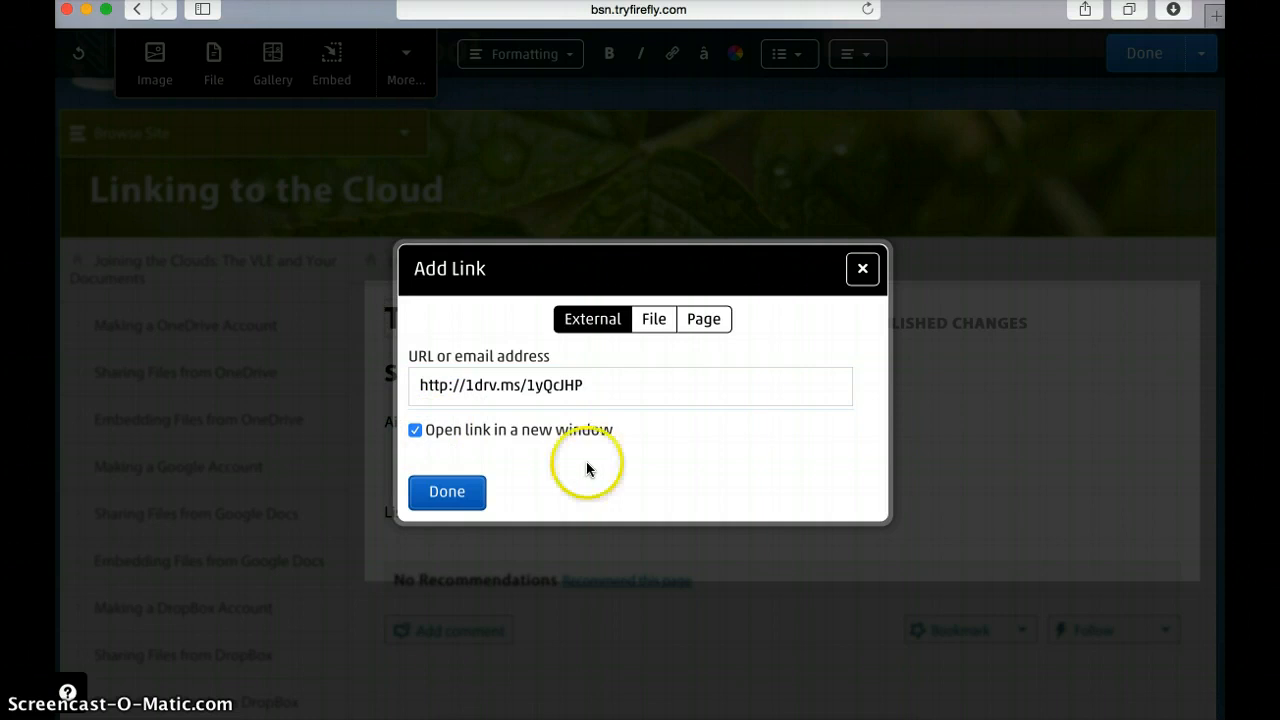
click(445, 491)
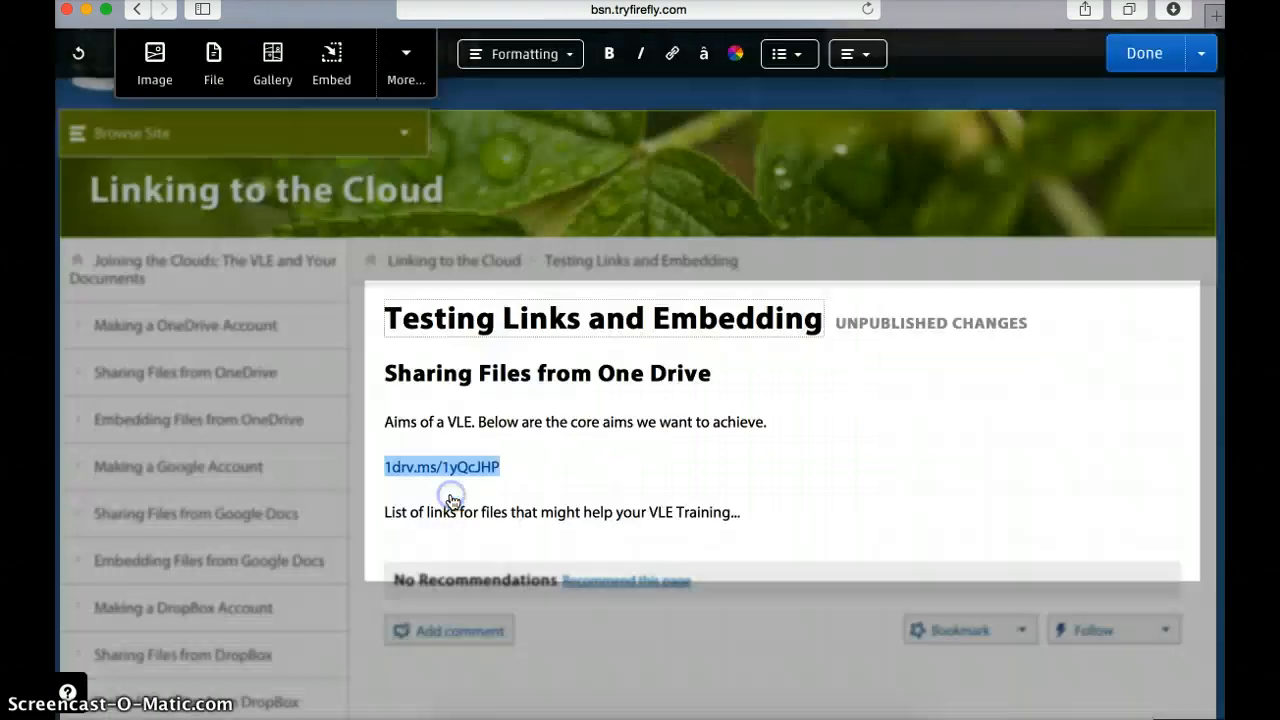
click(553, 470)
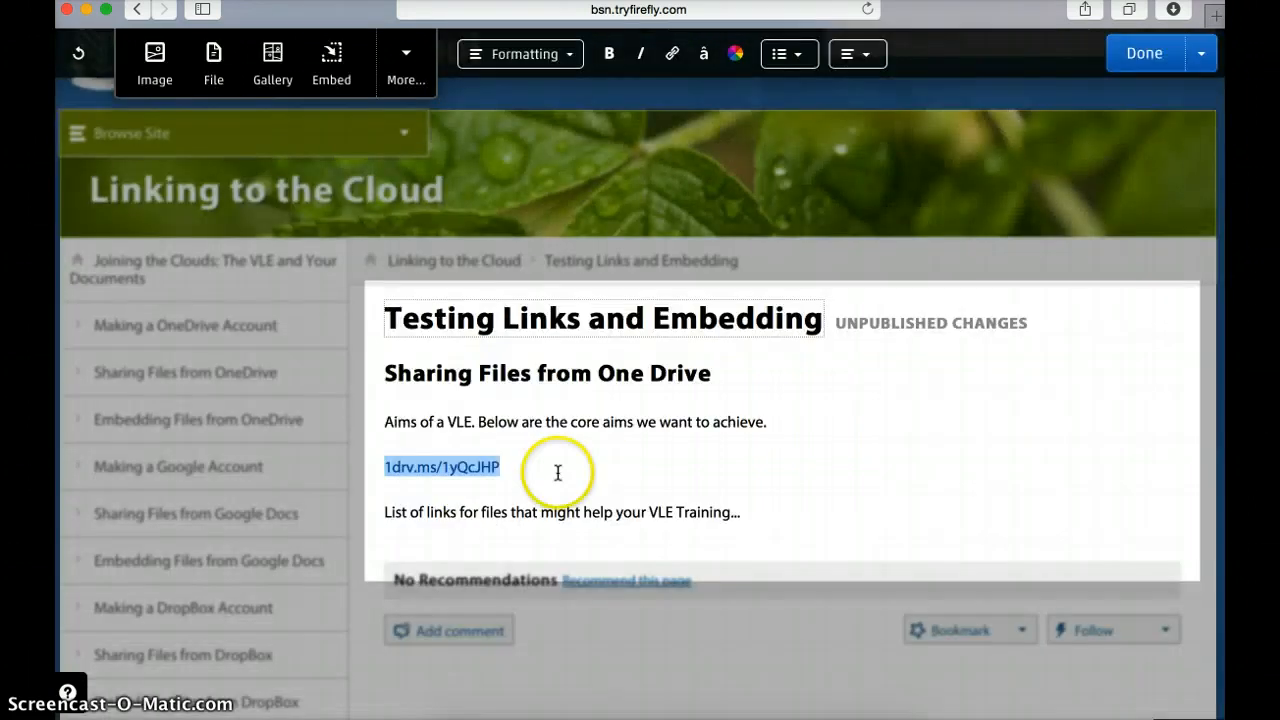
click(379, 486)
click(535, 479)
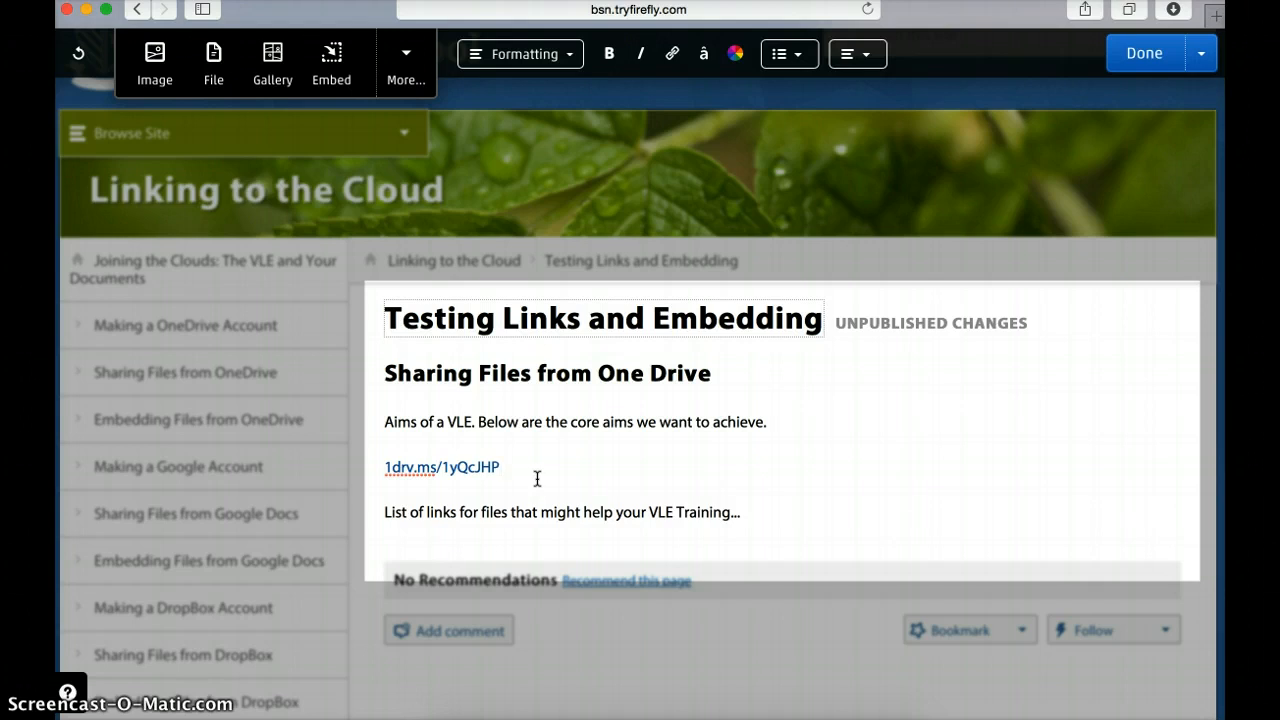
Step: Replace the raw URL with the text 'Aims of a VLE (Word Doc)'
drag(525, 475, 380, 466)
key(super+c)
key(BackSpace)
text(Aims of a VLE)
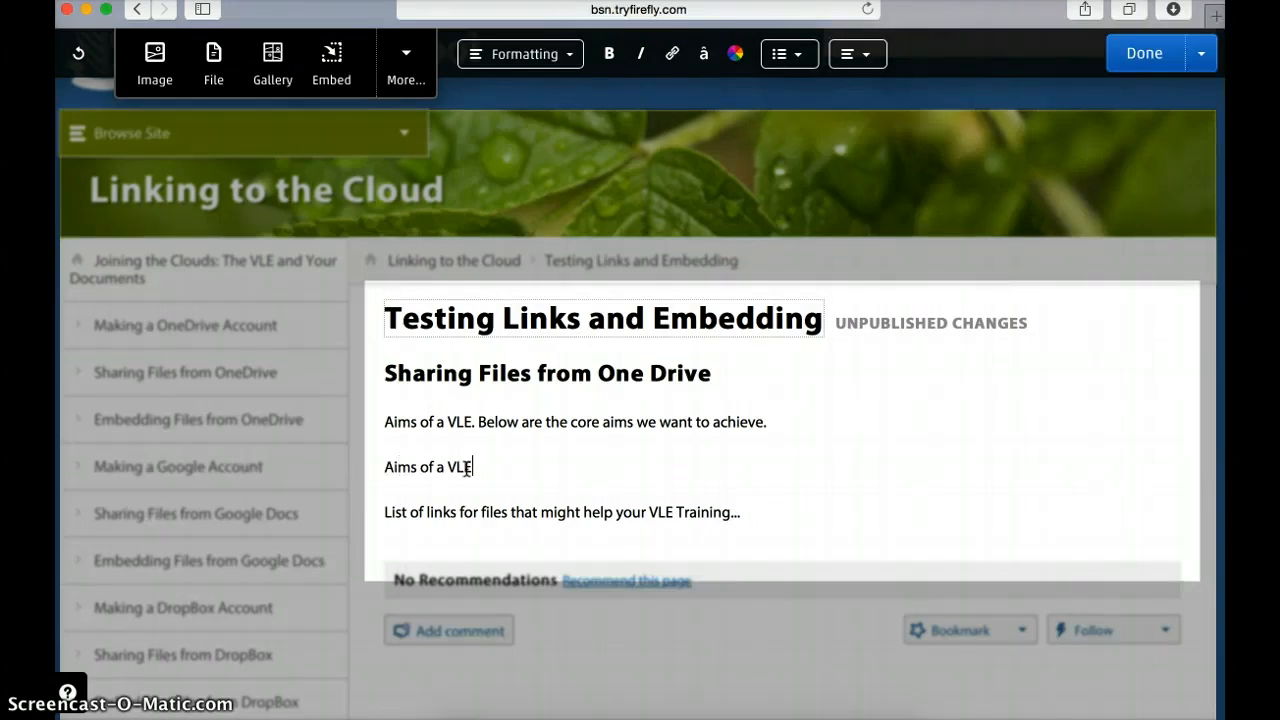
text( (Word Doc))
click(471, 467)
drag(471, 467, 385, 466)
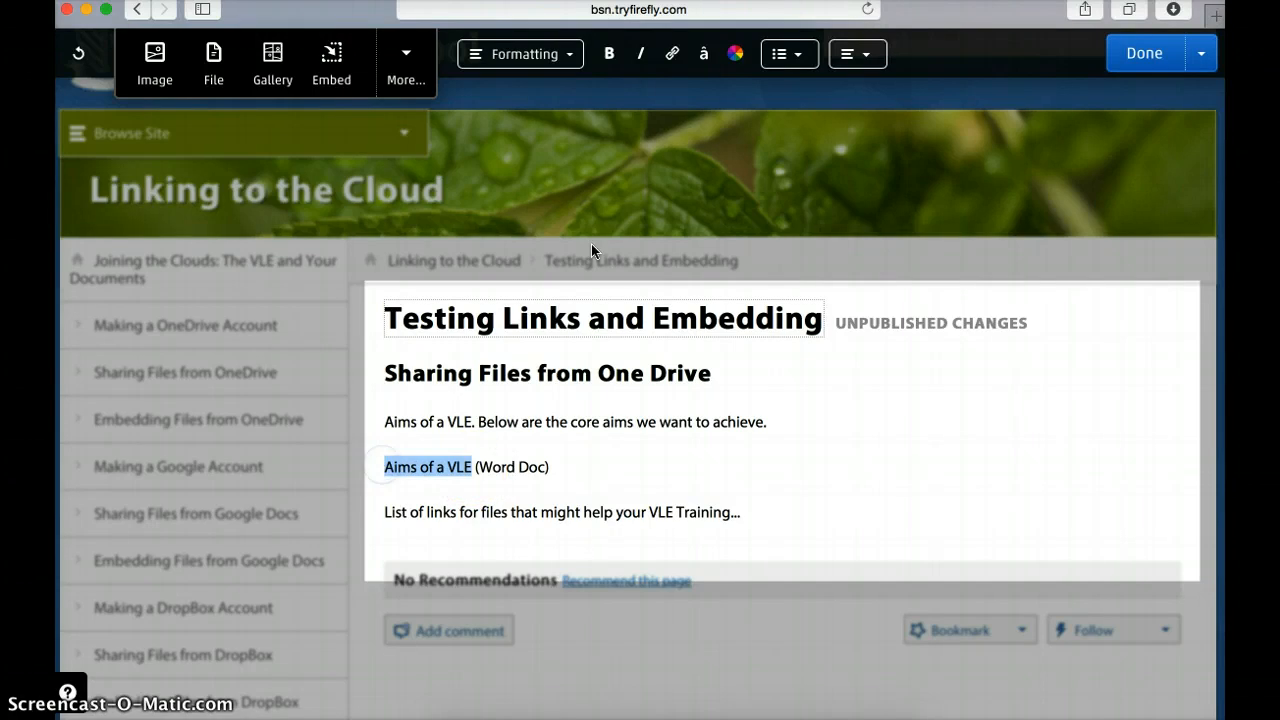
click(673, 58)
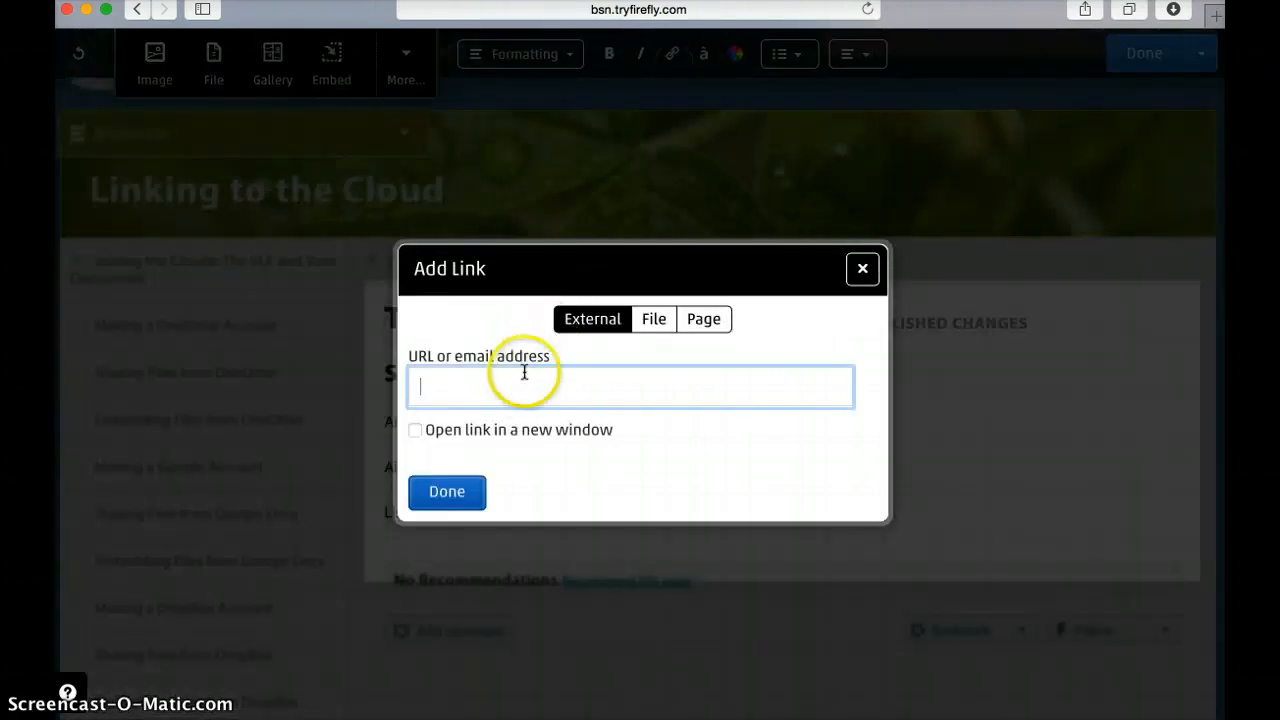
key(super+v)
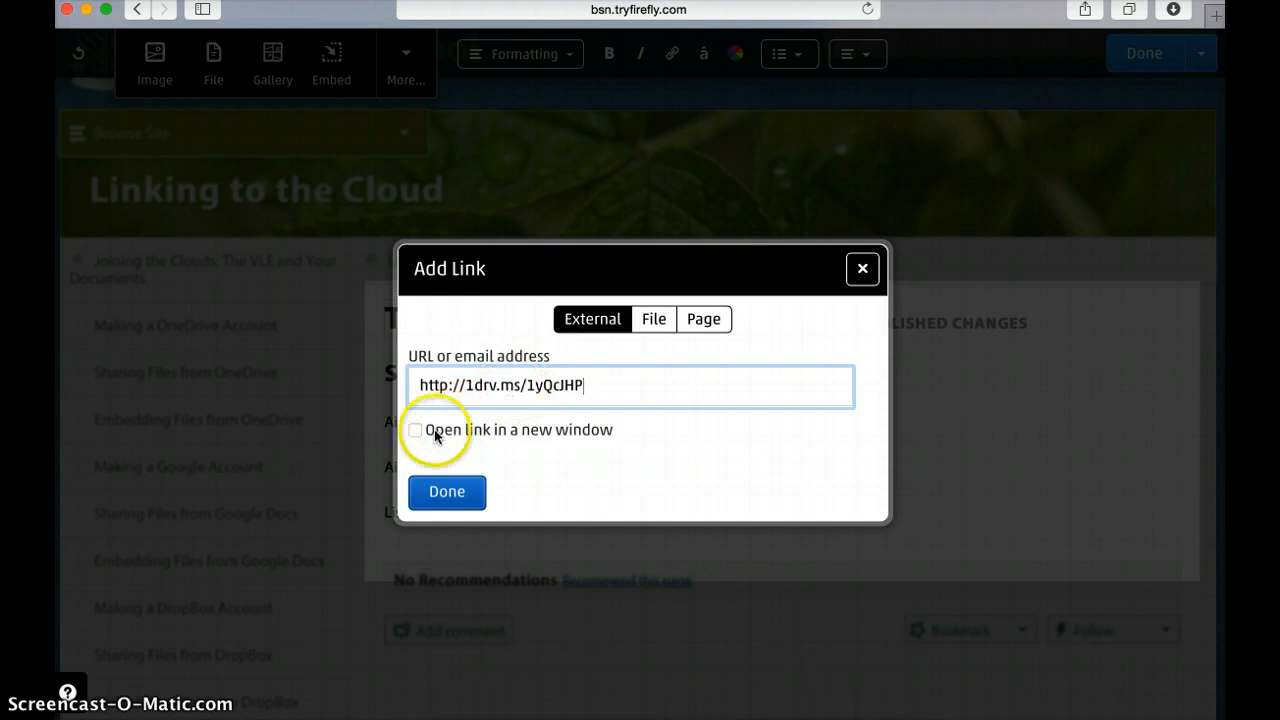
click(415, 430)
click(448, 489)
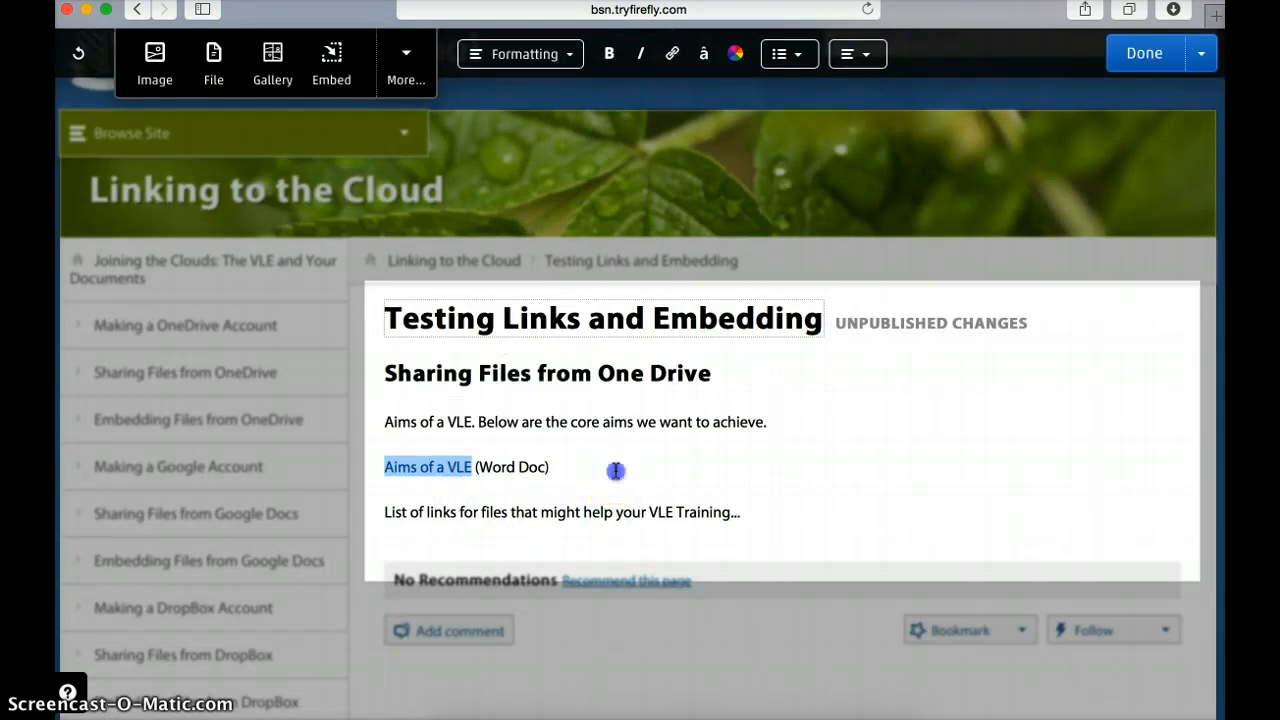
click(615, 470)
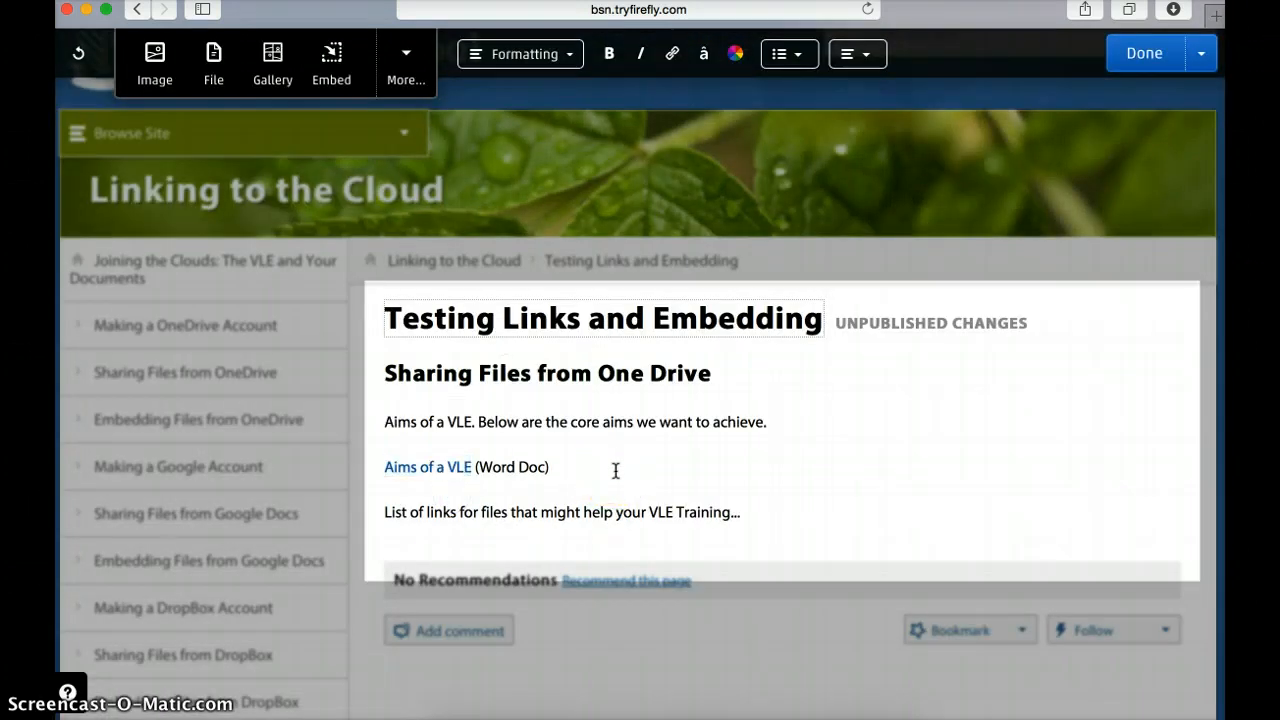
click(1128, 60)
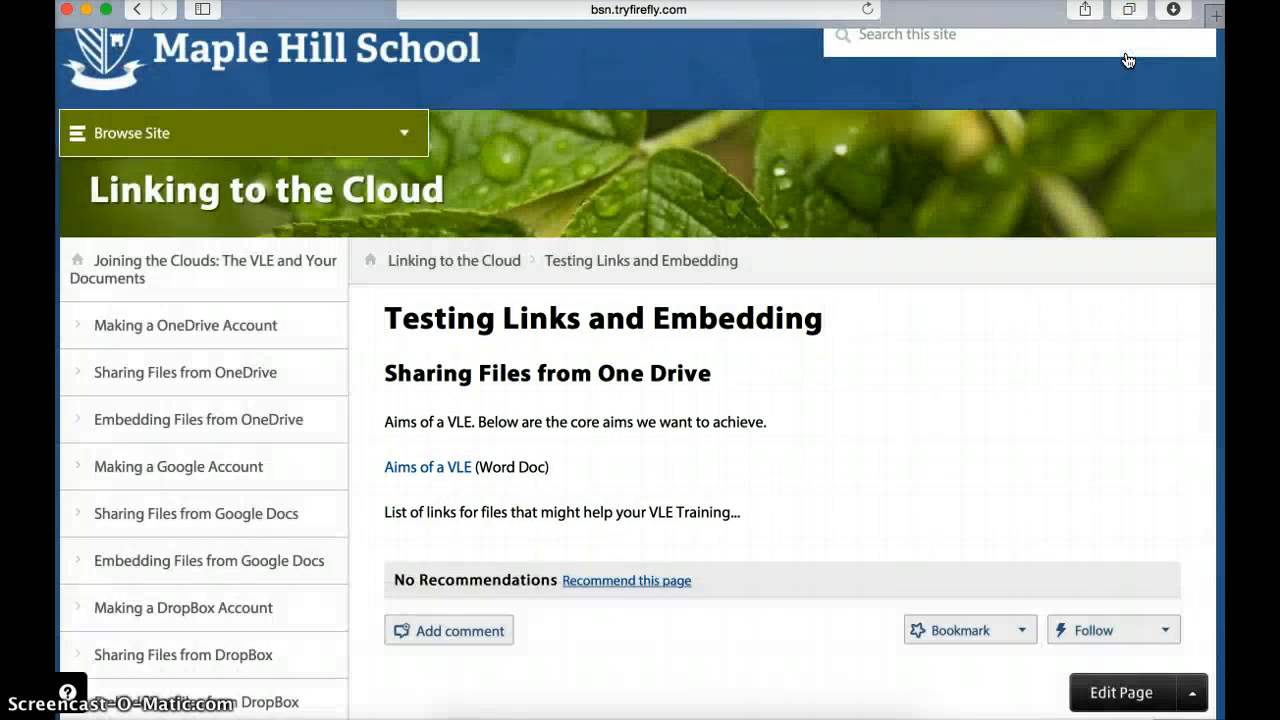
Step: Test the 'Aims of a VLE' link so VLE aims.docx opens in a new tab
click(431, 470)
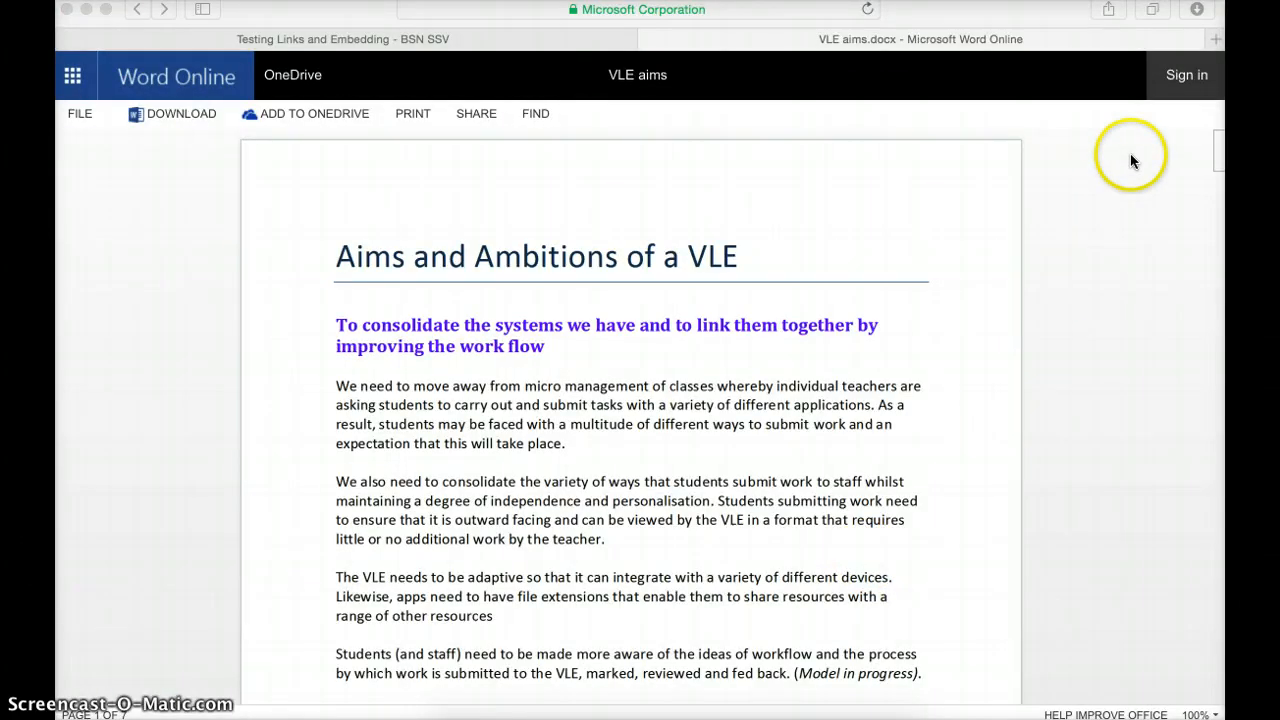
click(1174, 72)
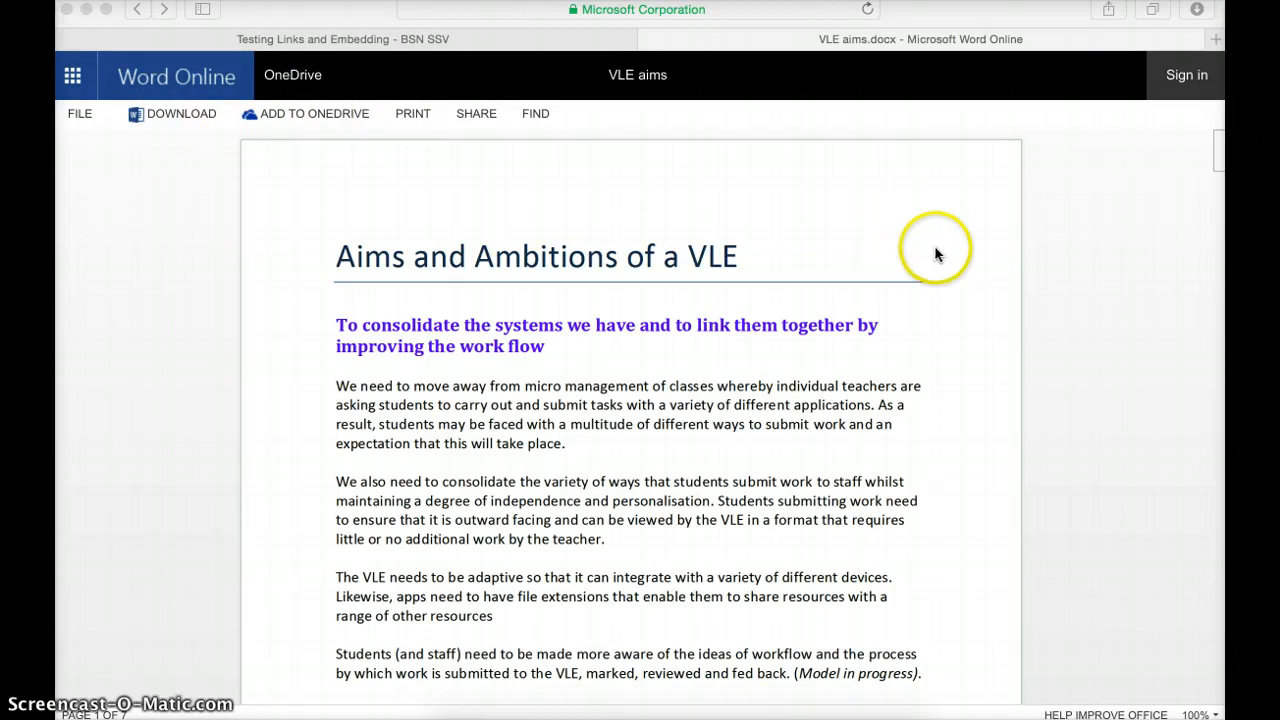
scroll(974, 294, down, 9)
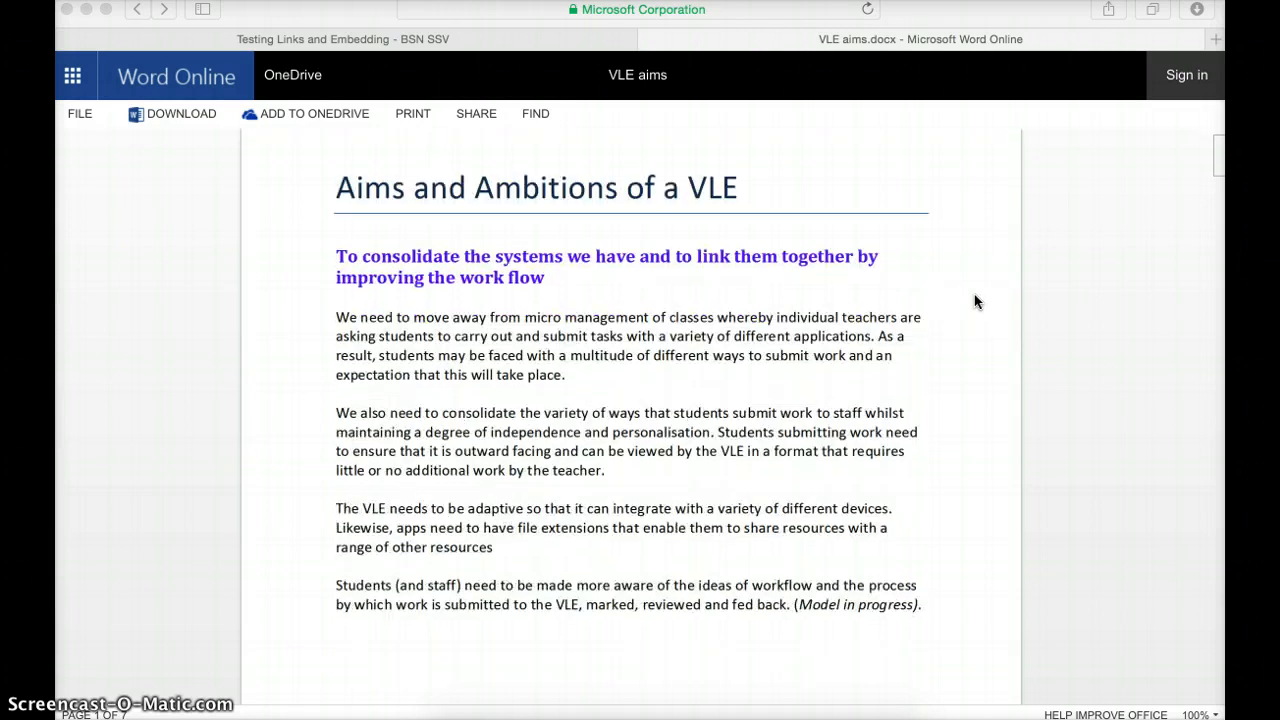
scroll(974, 294, up, 9)
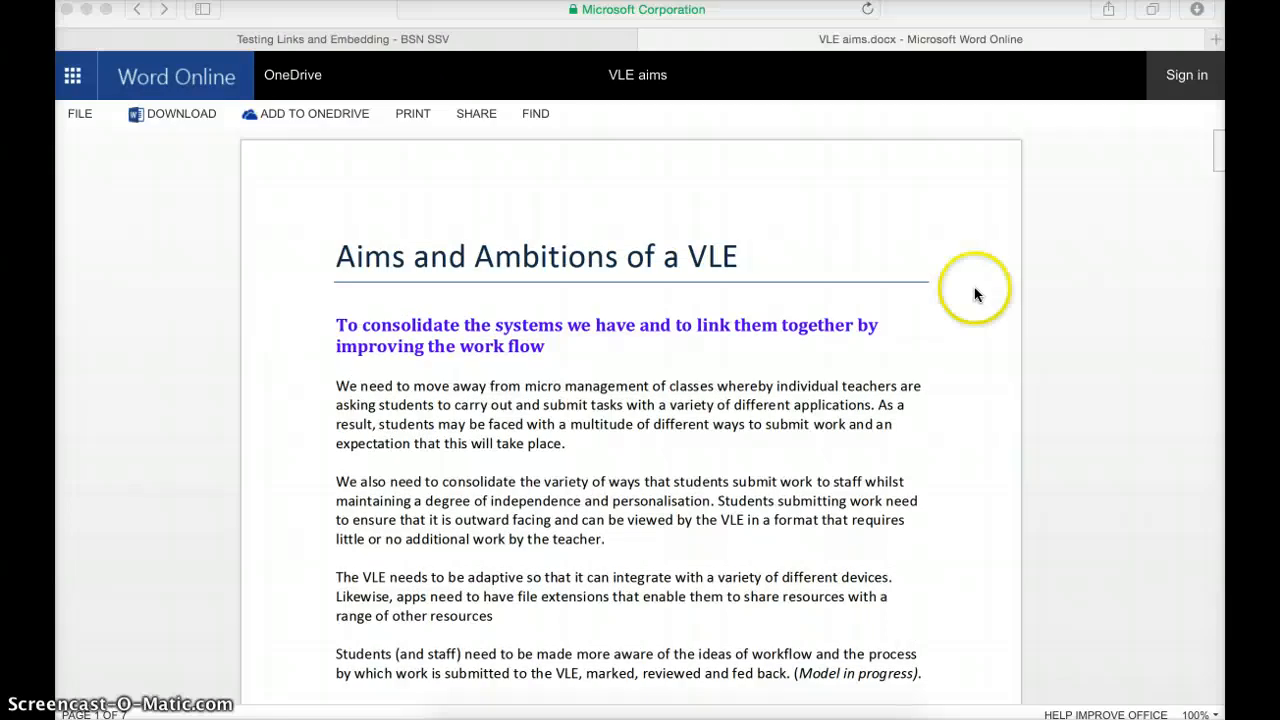
scroll(974, 294, down, 5)
scroll(974, 294, up, 5)
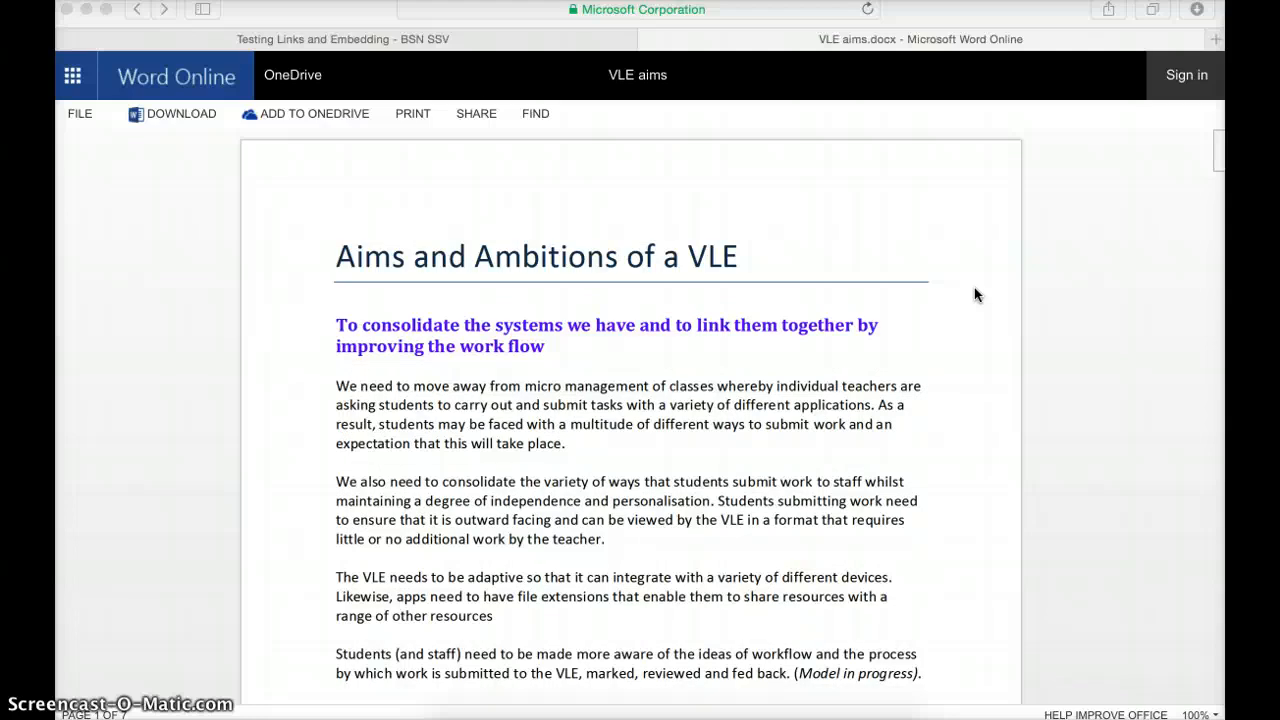
scroll(975, 294, down, 10)
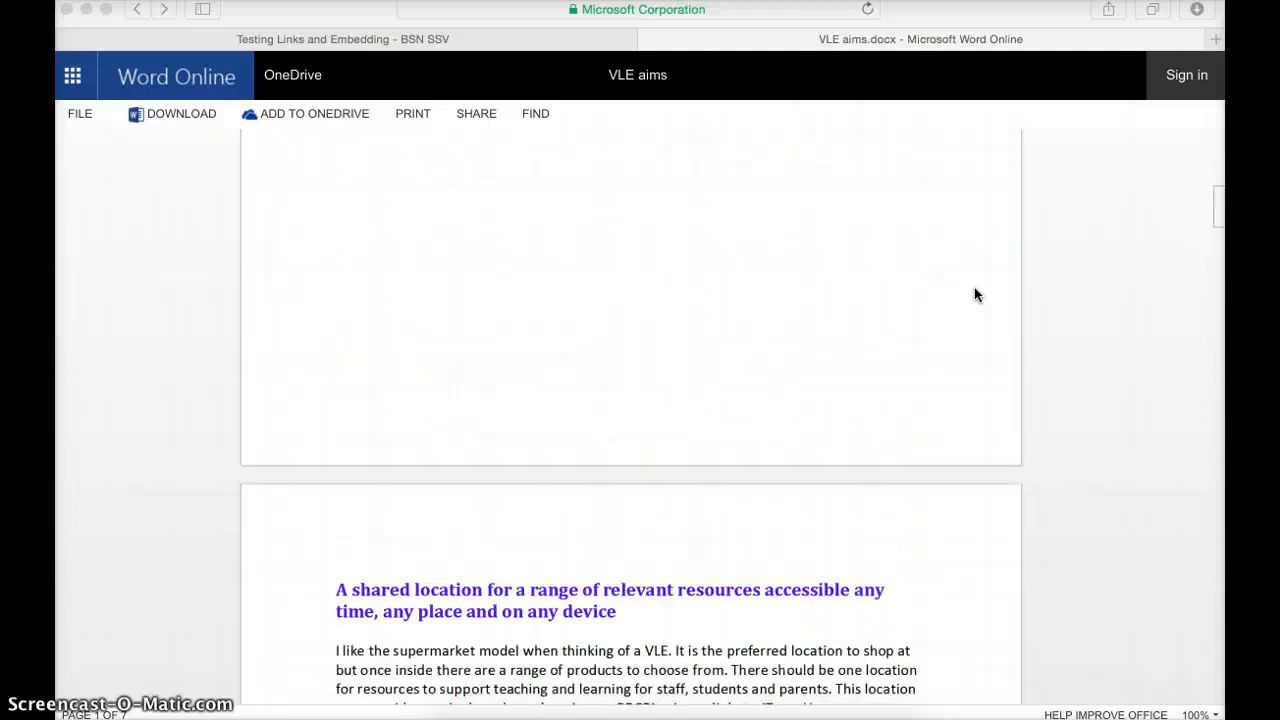
scroll(975, 294, up, 10)
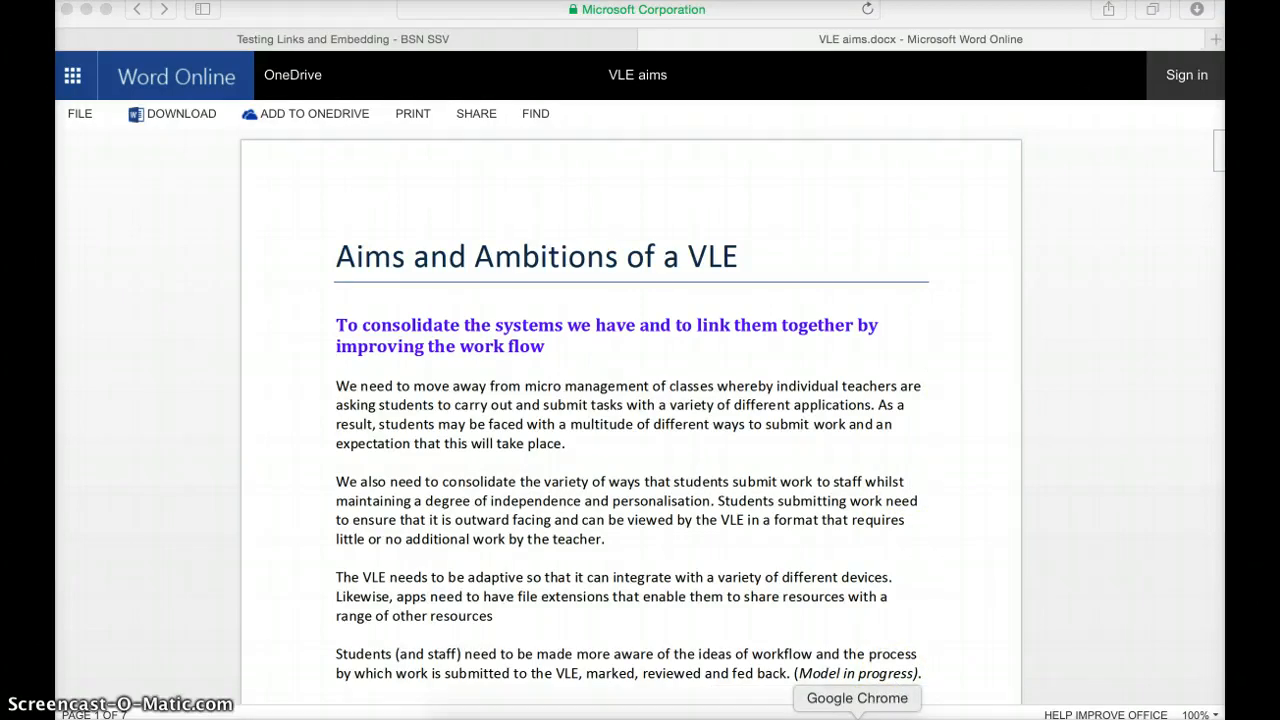
Step: Close the old share dialog and select only the STAFF TRAINING & GUIDES folder
click(857, 714)
click(923, 537)
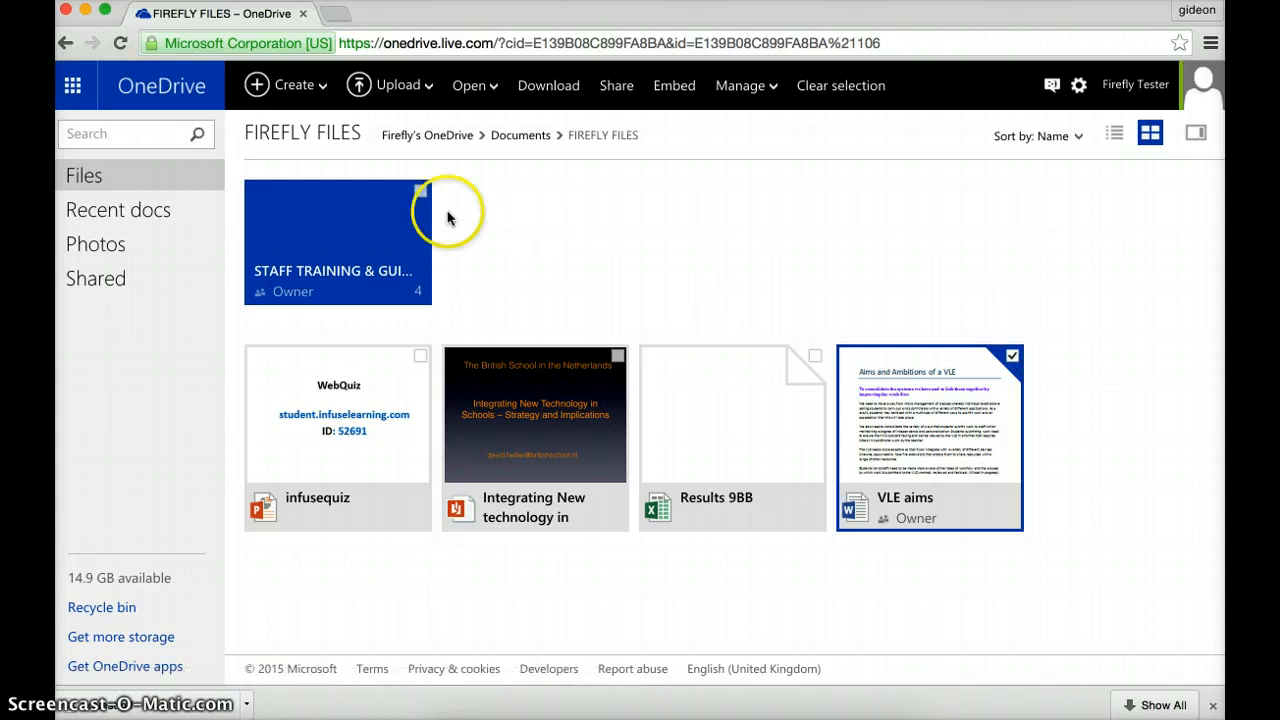
click(420, 192)
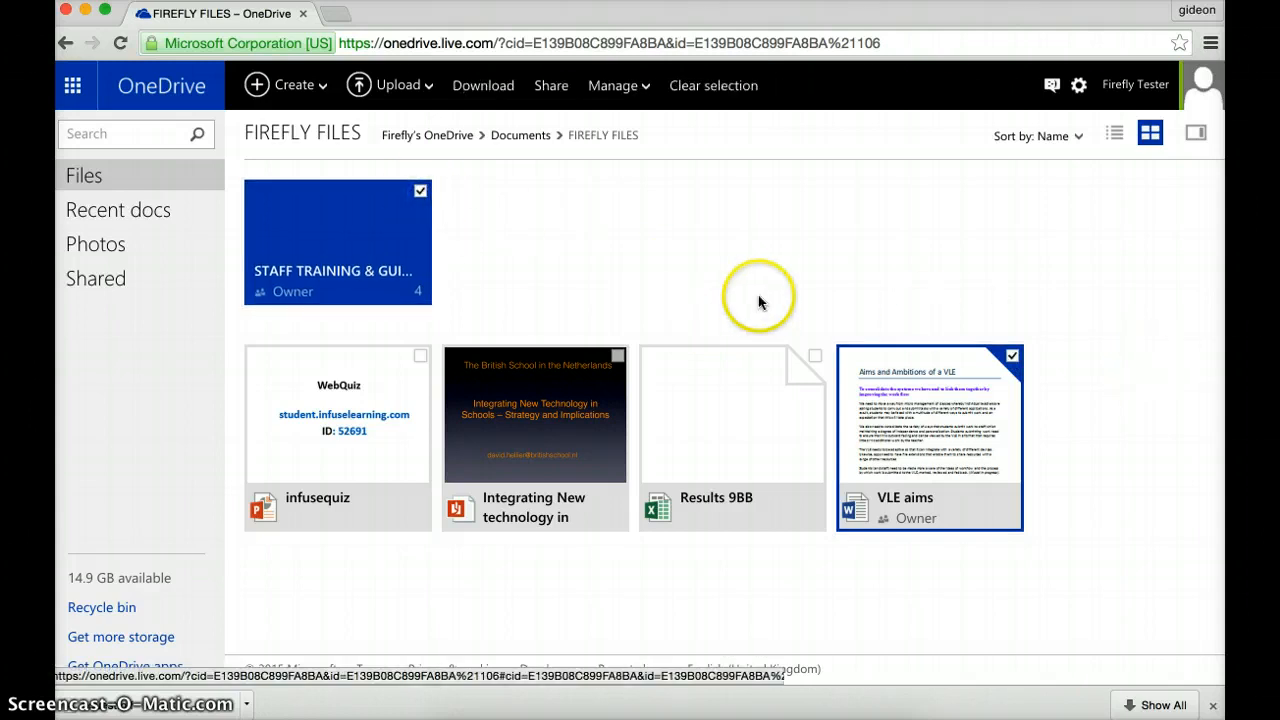
click(1013, 358)
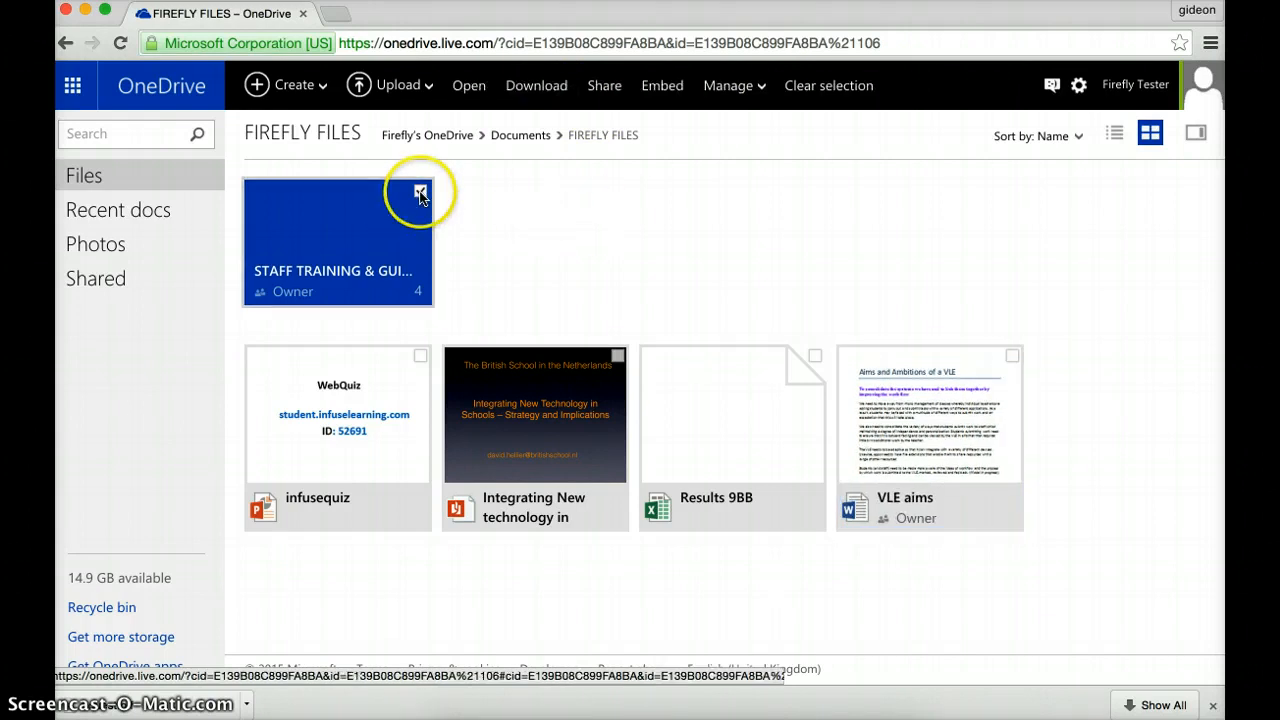
click(605, 87)
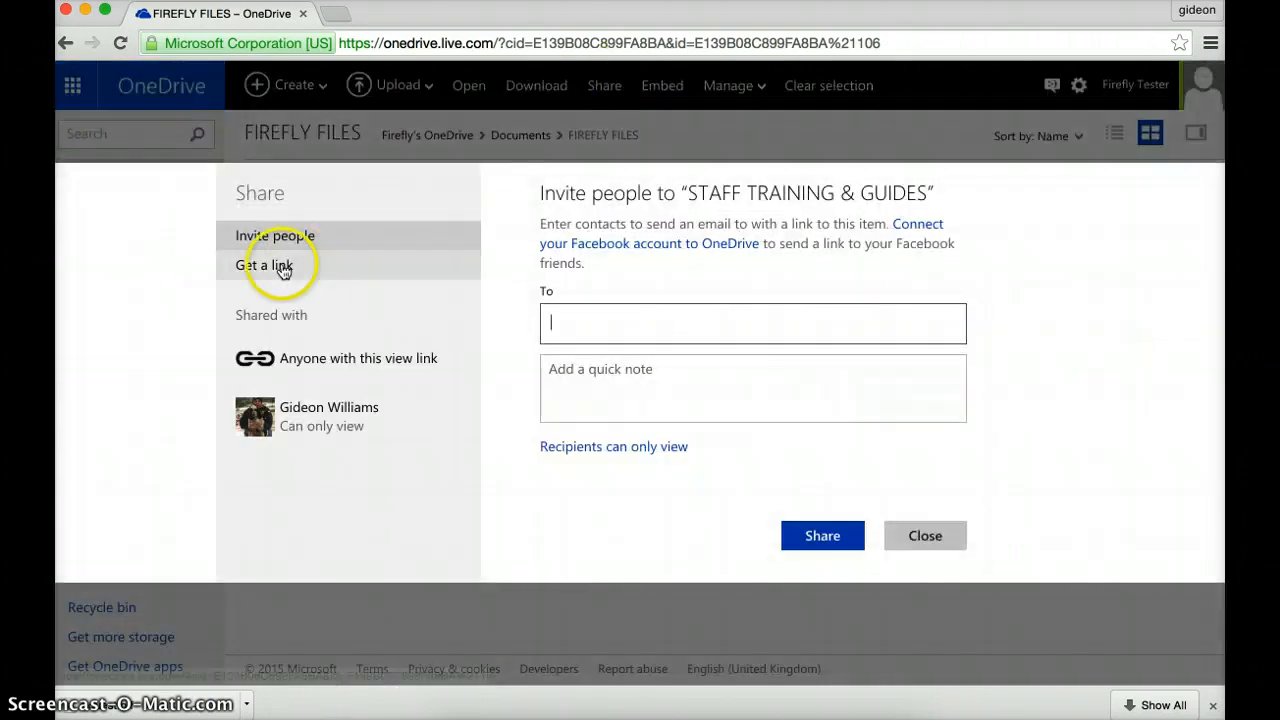
click(279, 268)
click(929, 314)
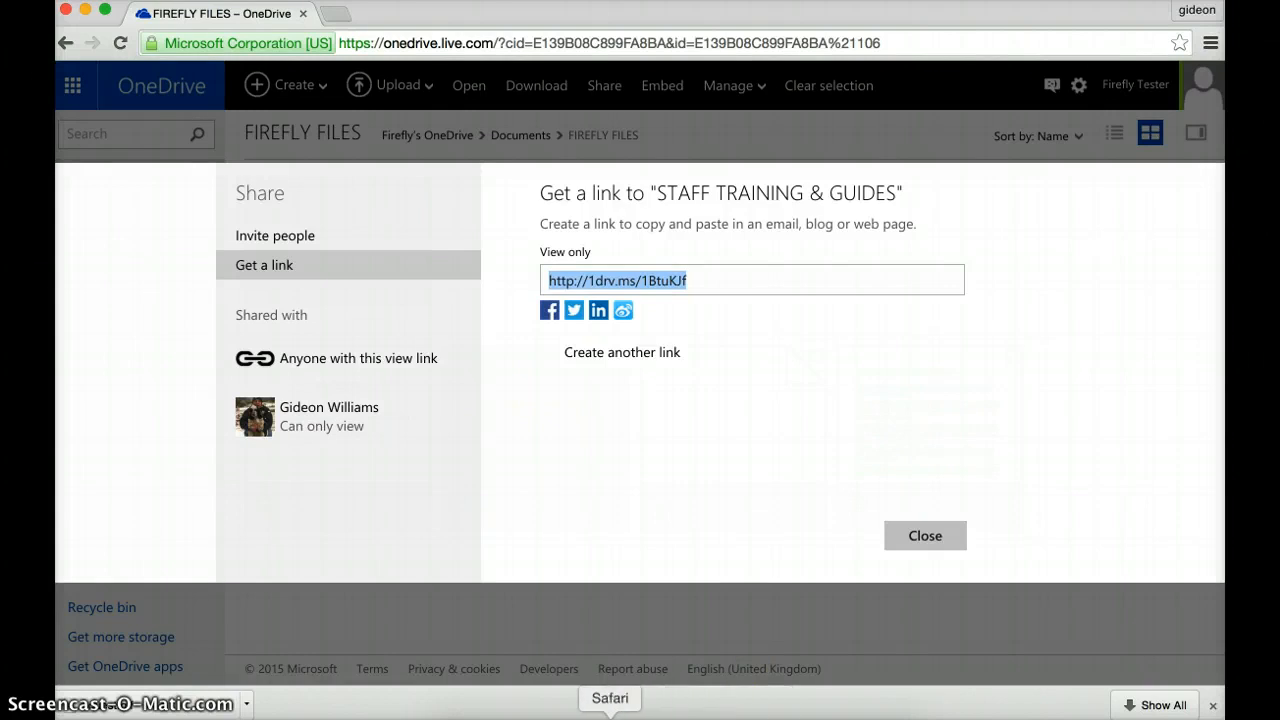
click(610, 716)
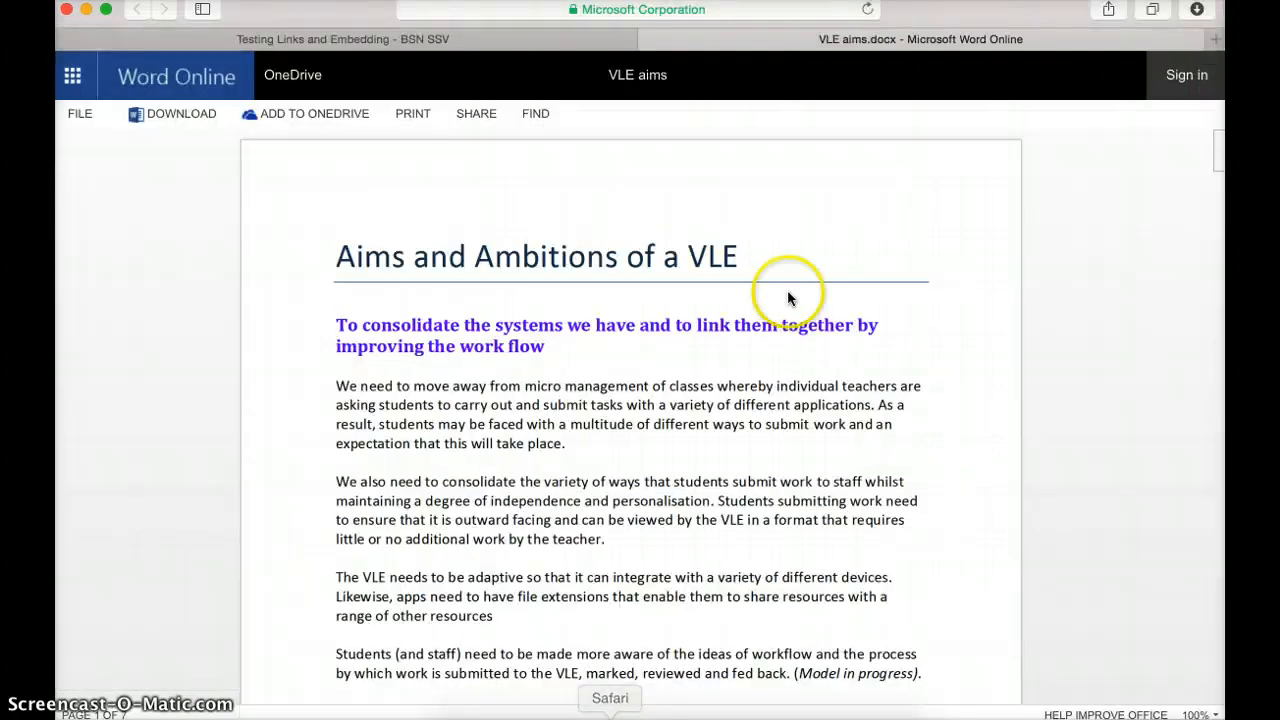
Step: Edit the page and type 'Folder of key files for Staff Training (4 files - Read Only)' below the training list
click(460, 38)
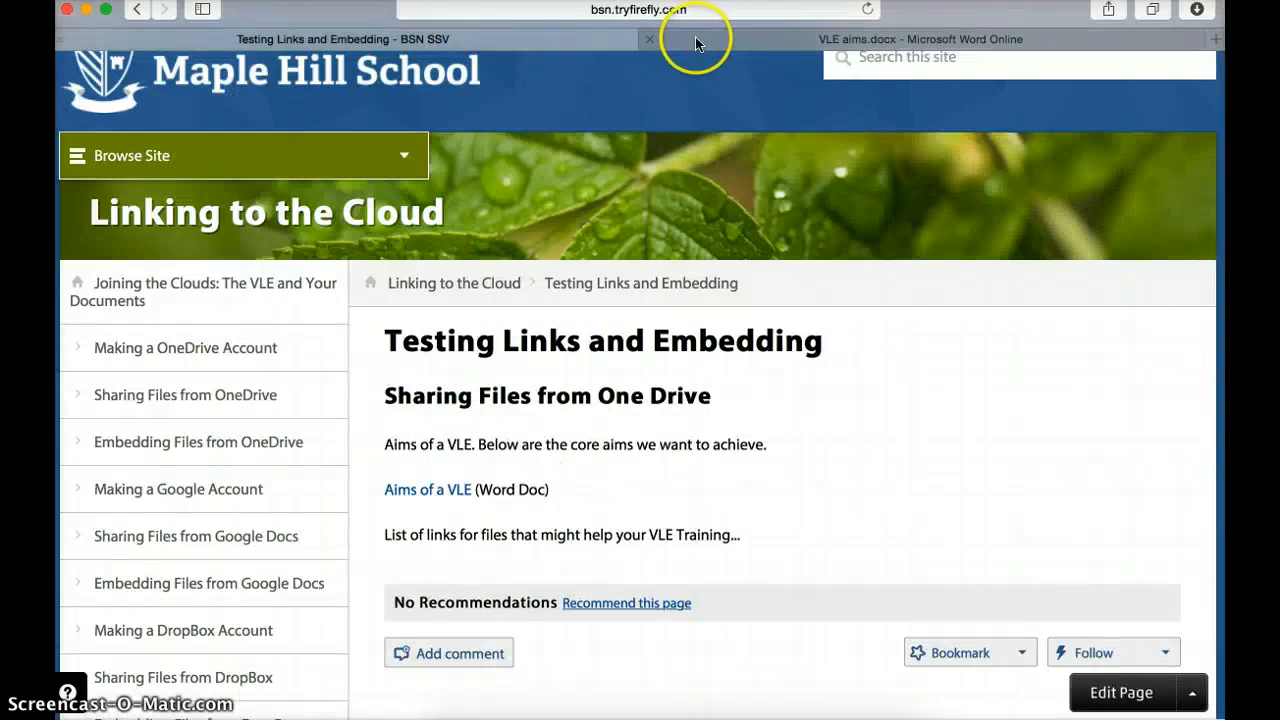
click(695, 37)
click(485, 40)
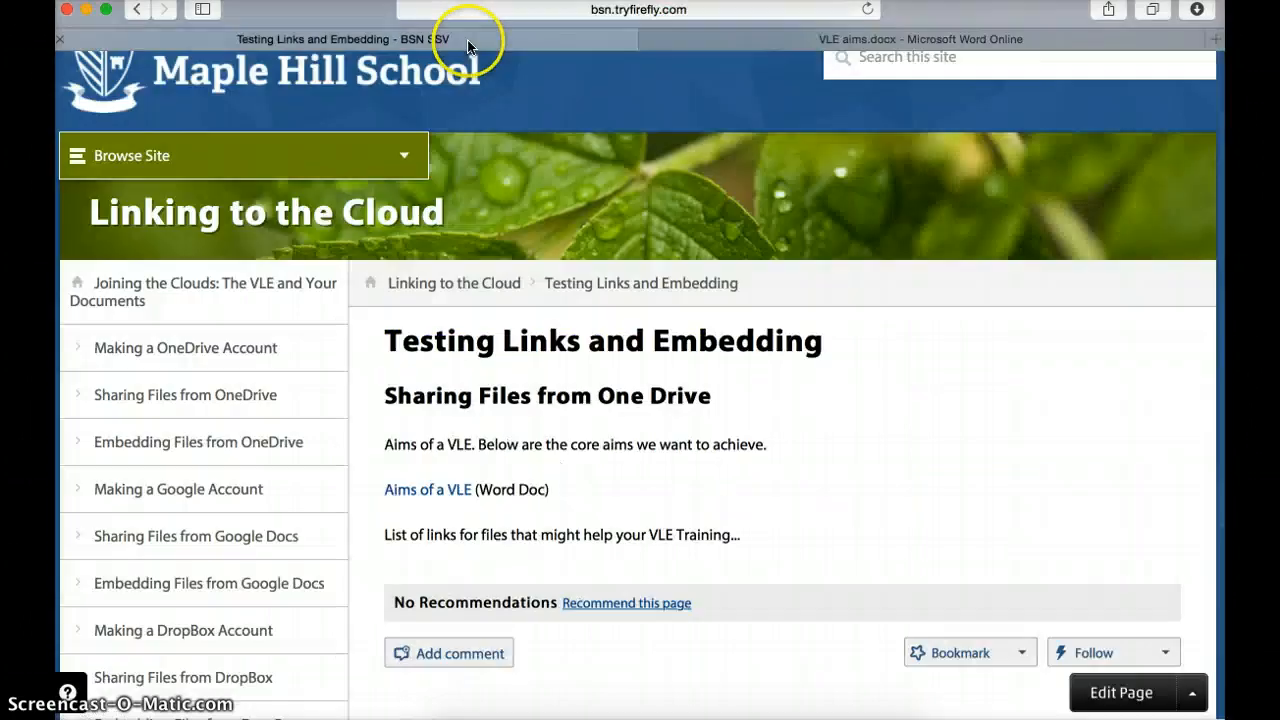
click(1105, 693)
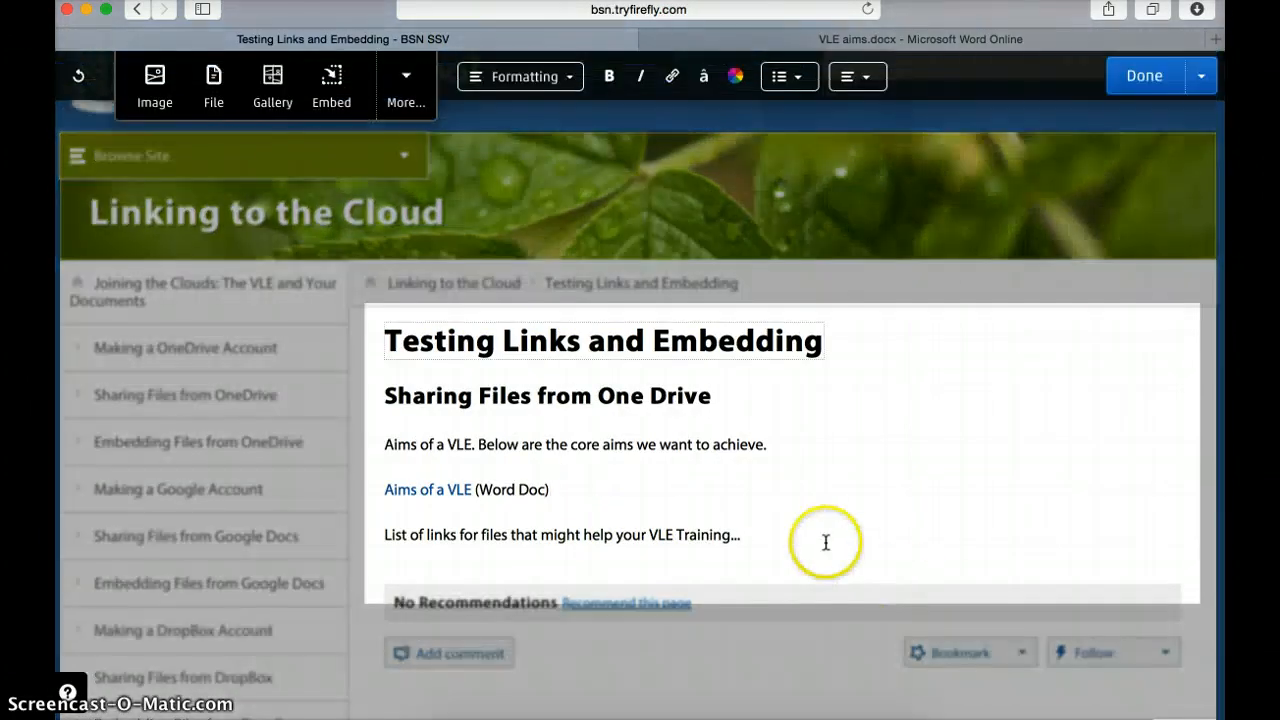
click(825, 542)
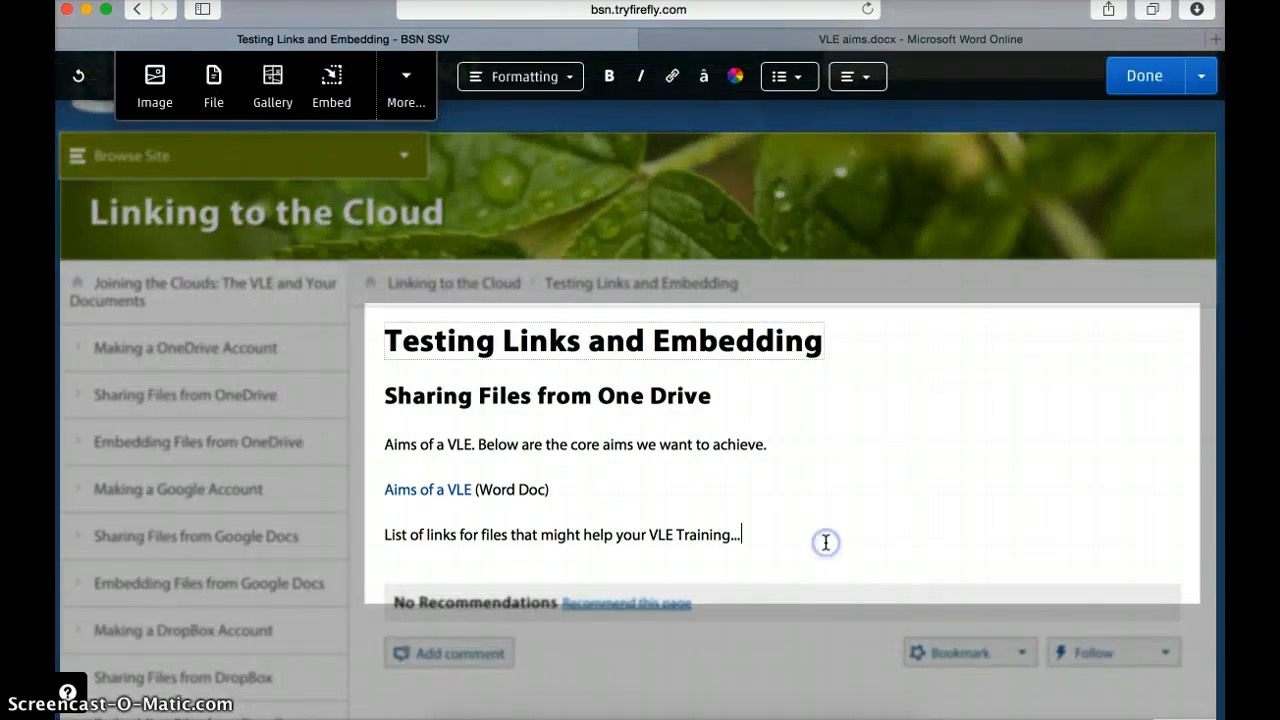
key(Return)
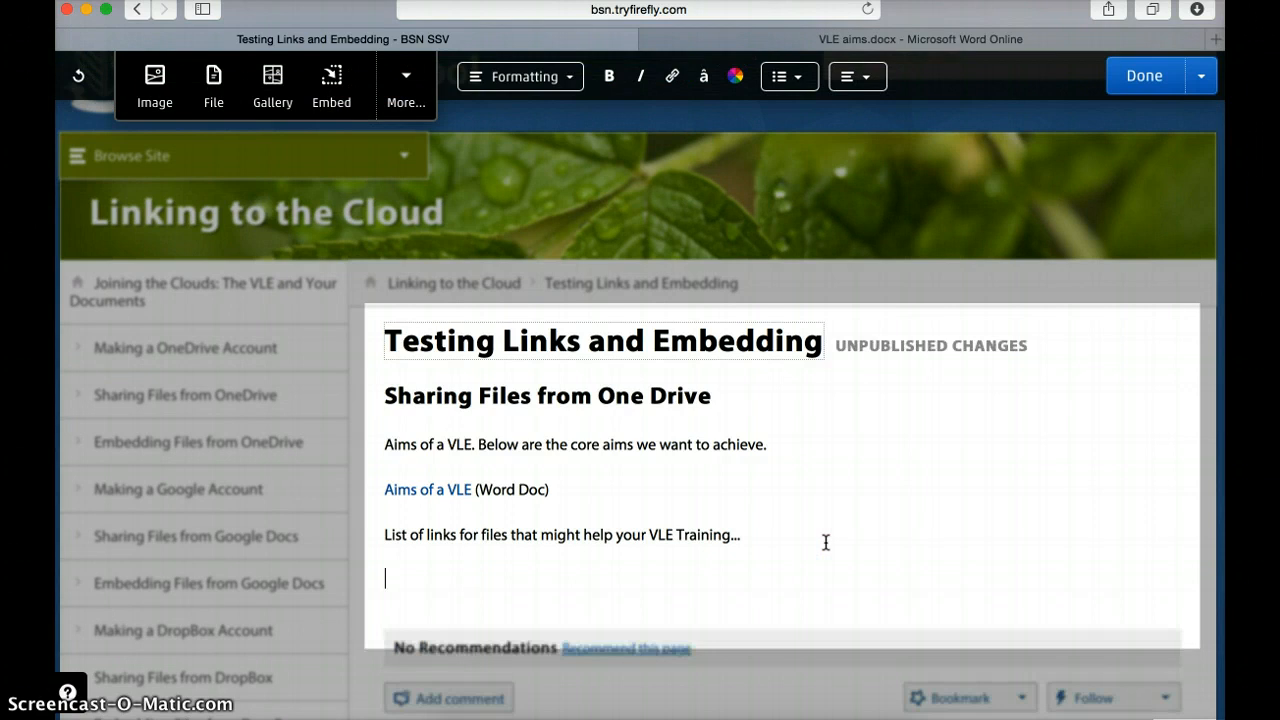
text(FOld)
text(lder of key files for Staff Training (4 files)
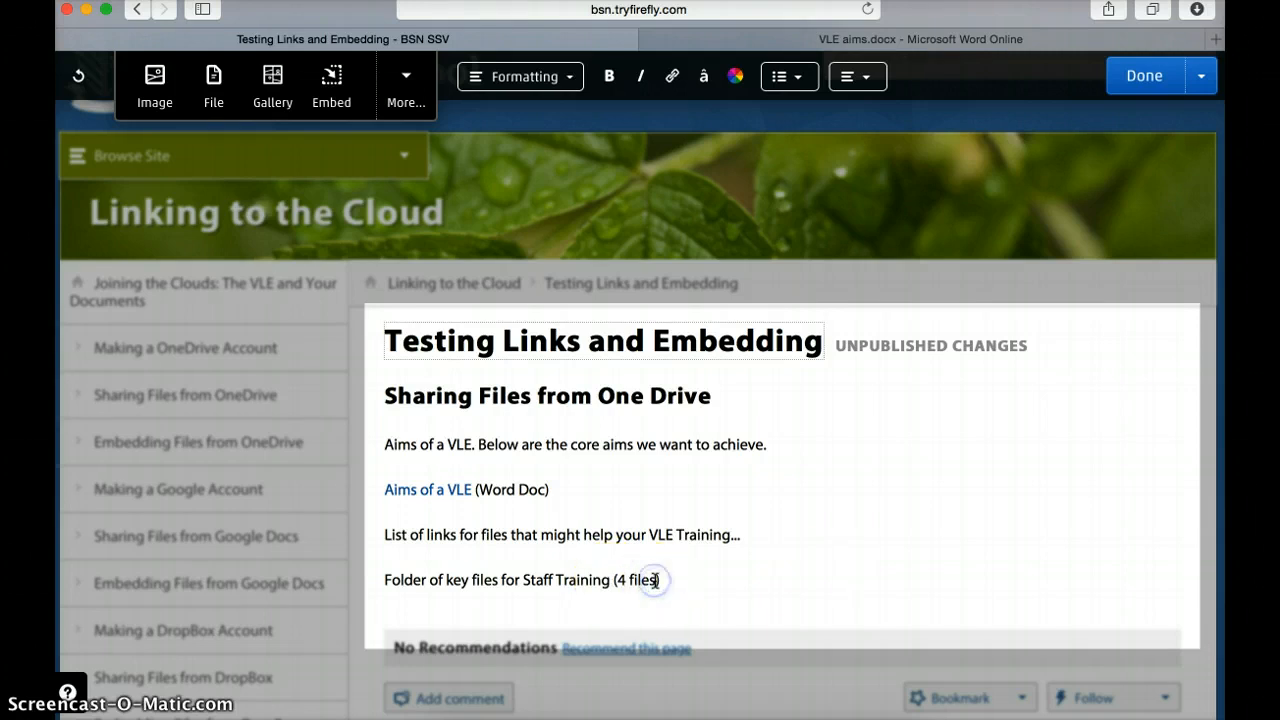
text(- Read Only)
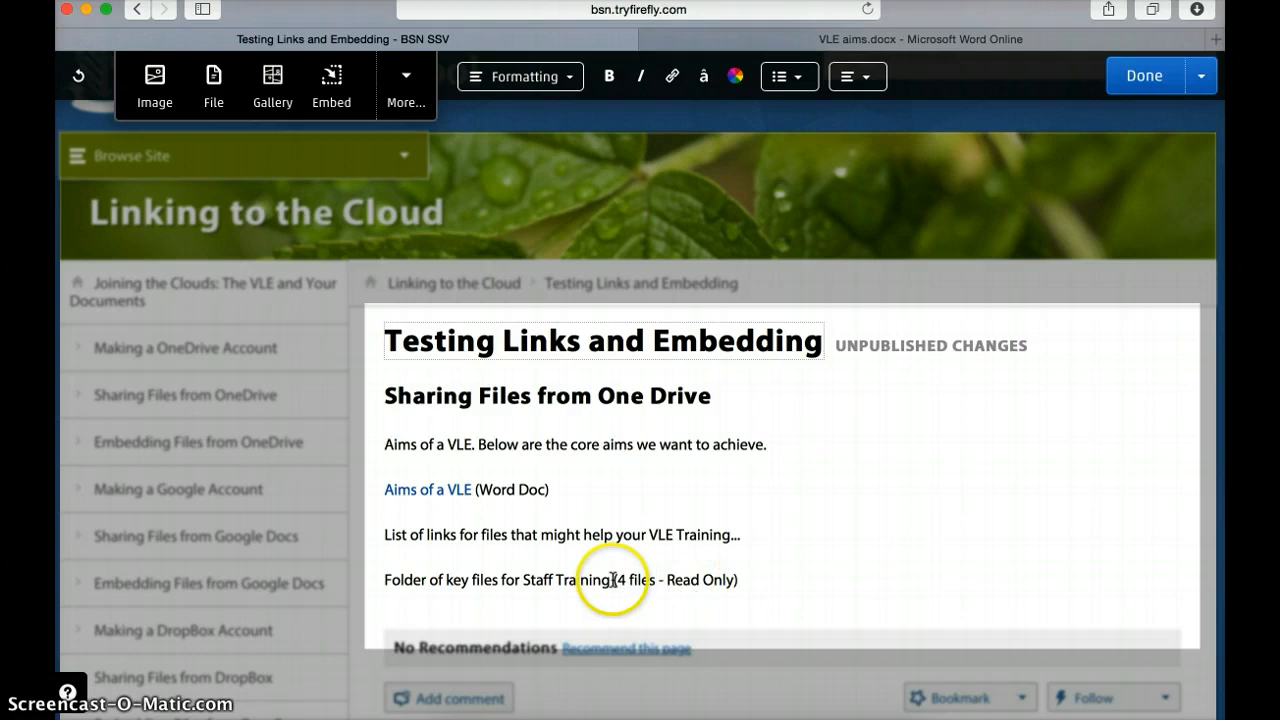
drag(610, 580, 386, 579)
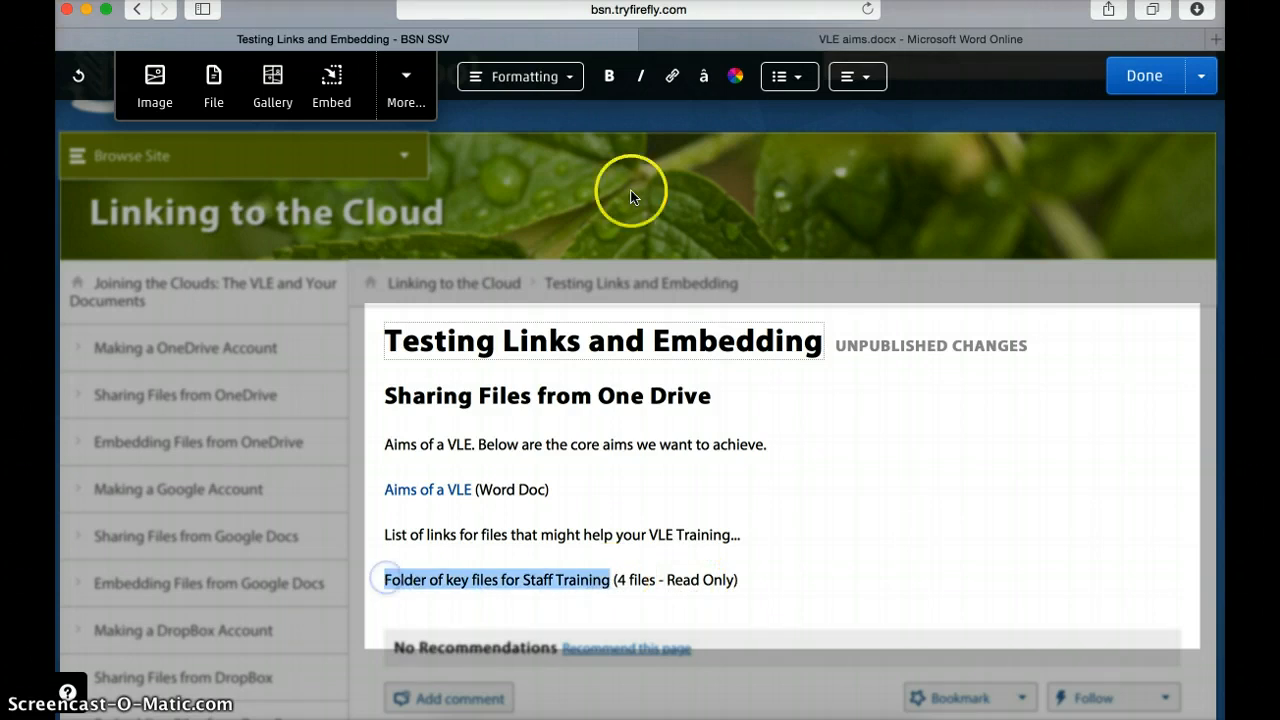
click(674, 86)
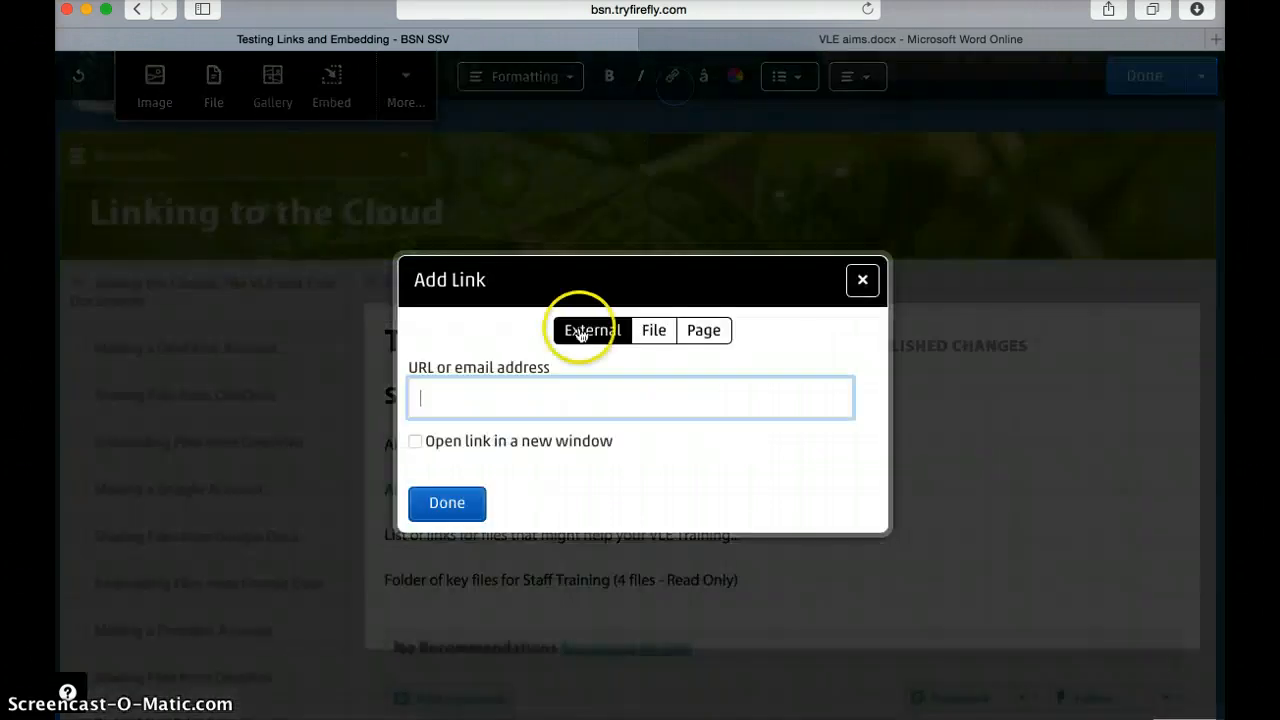
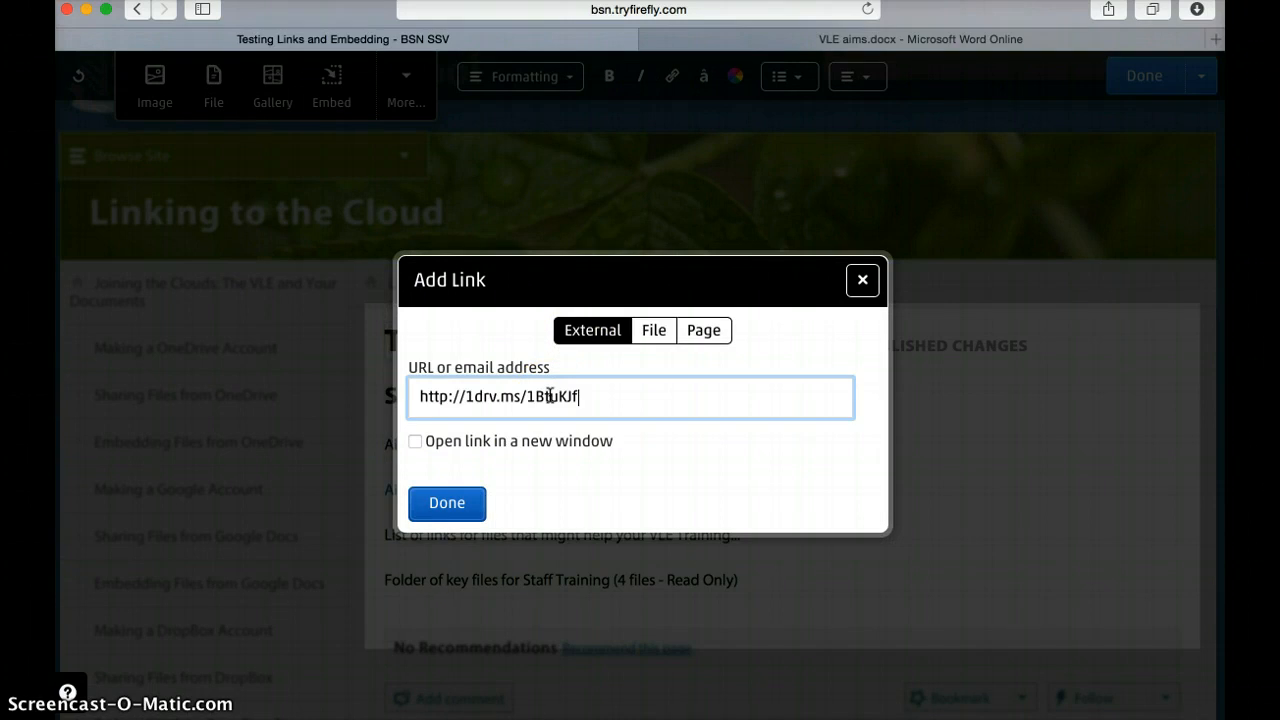
click(415, 442)
click(446, 510)
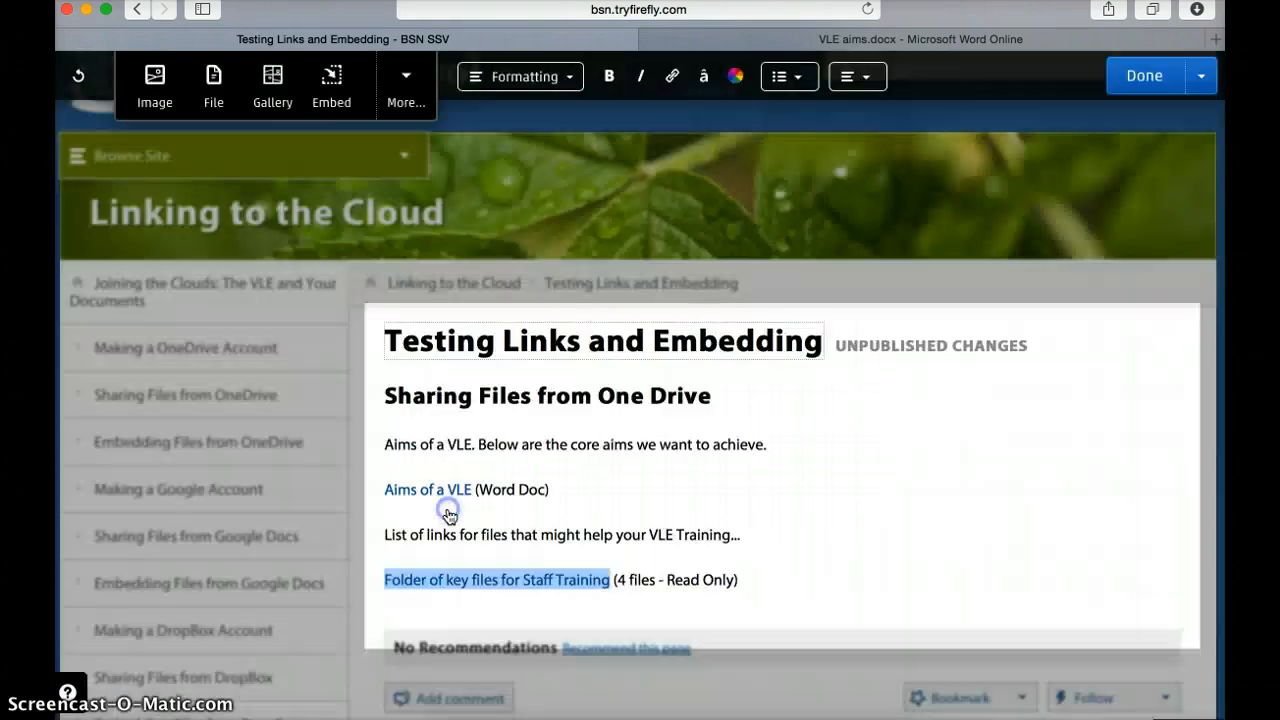
click(736, 576)
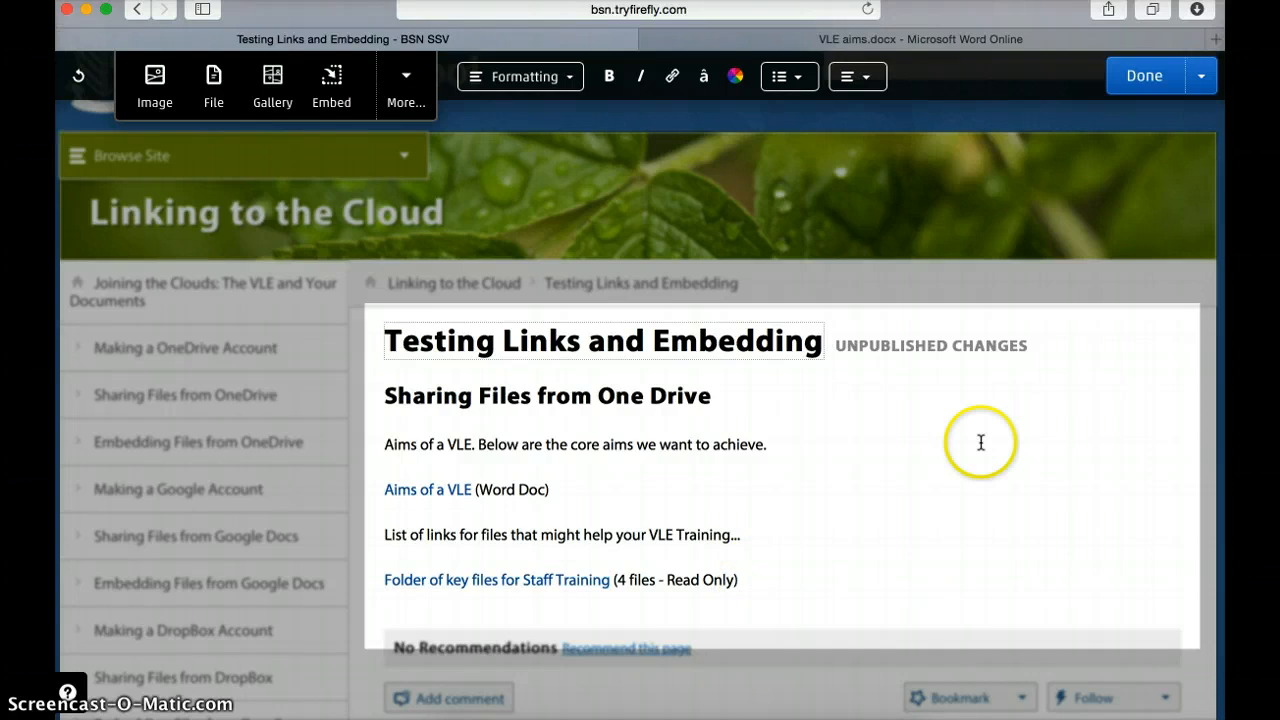
click(1141, 76)
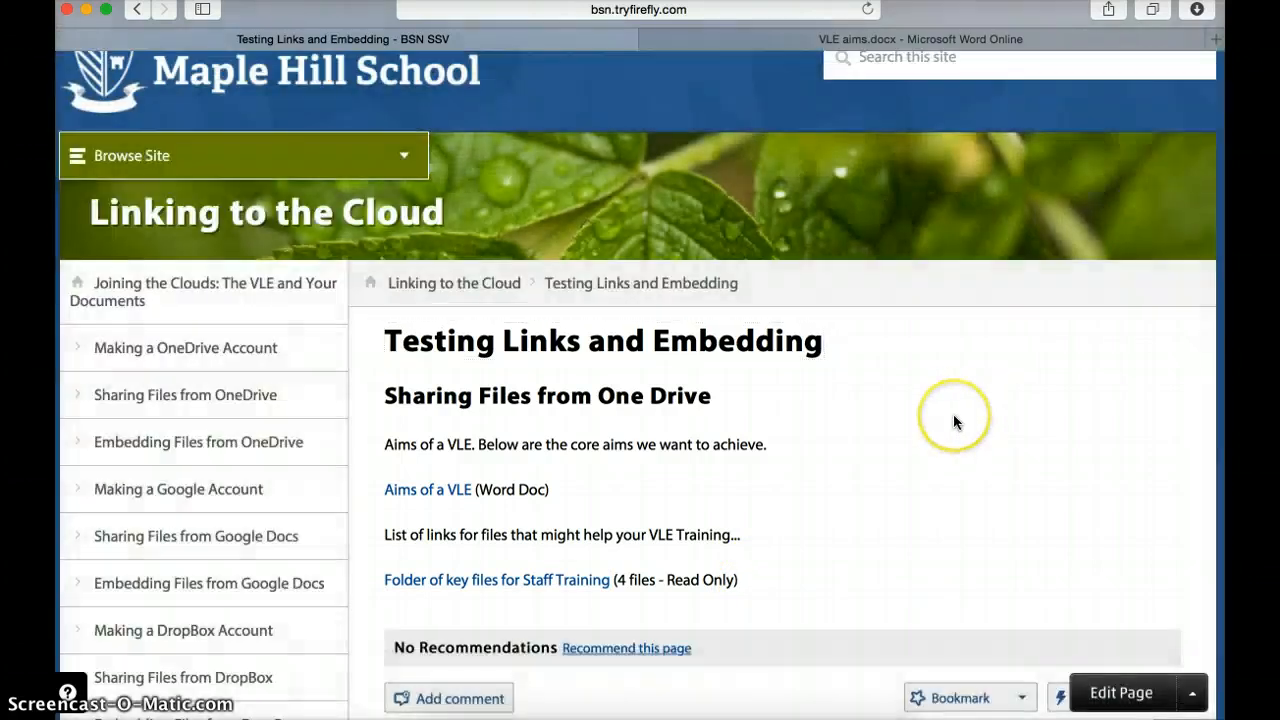
Step: Follow the 'Folder of key files for Staff Training' link and open the Confidence presentation
scroll(953, 414, down, 3)
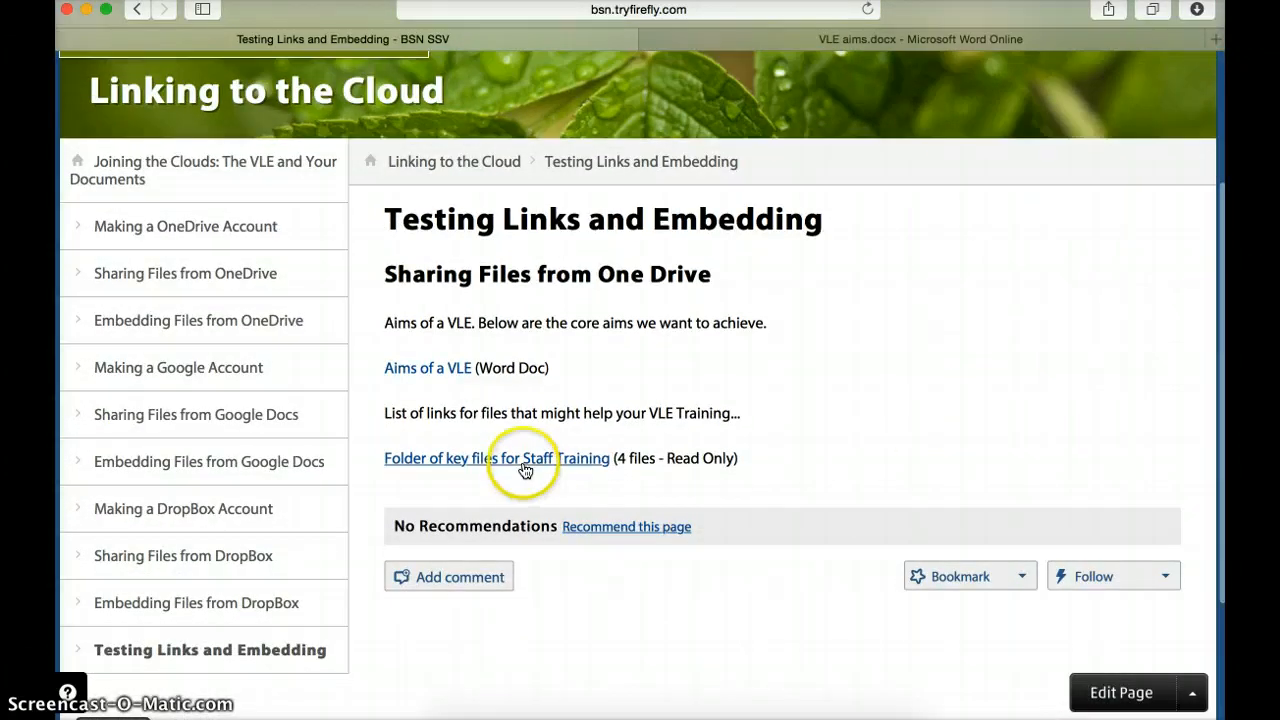
click(525, 460)
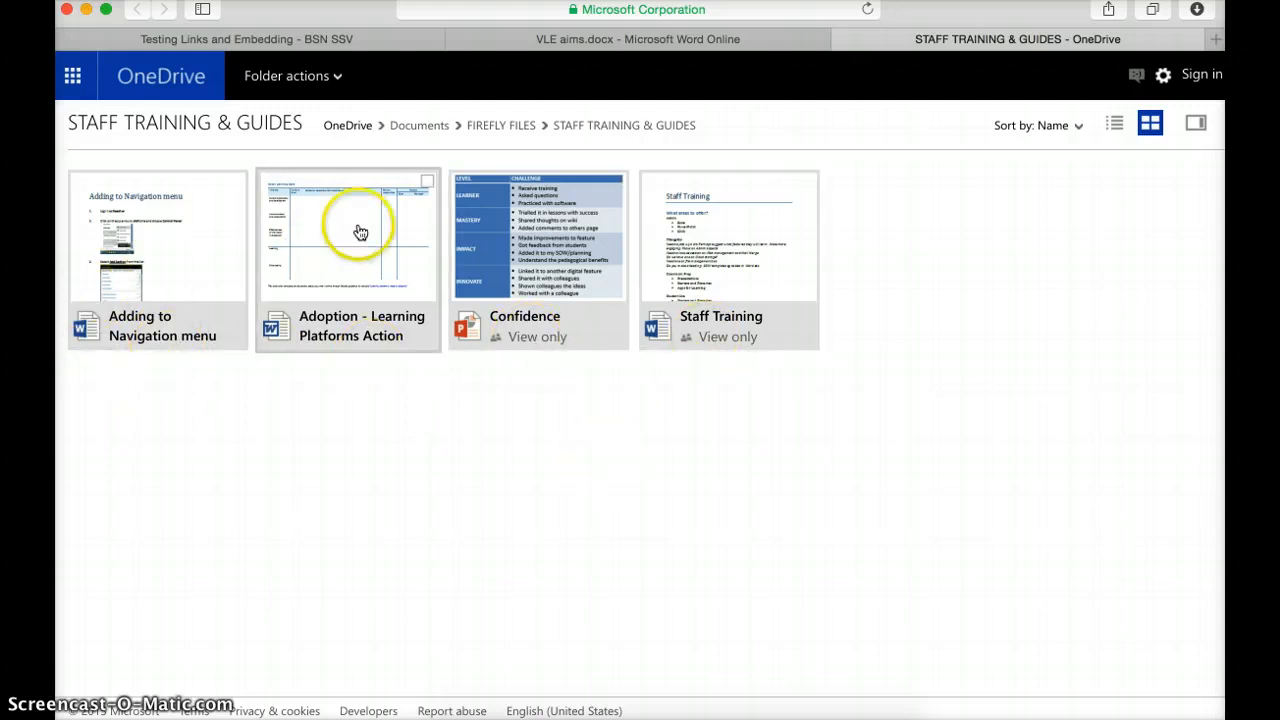
click(503, 250)
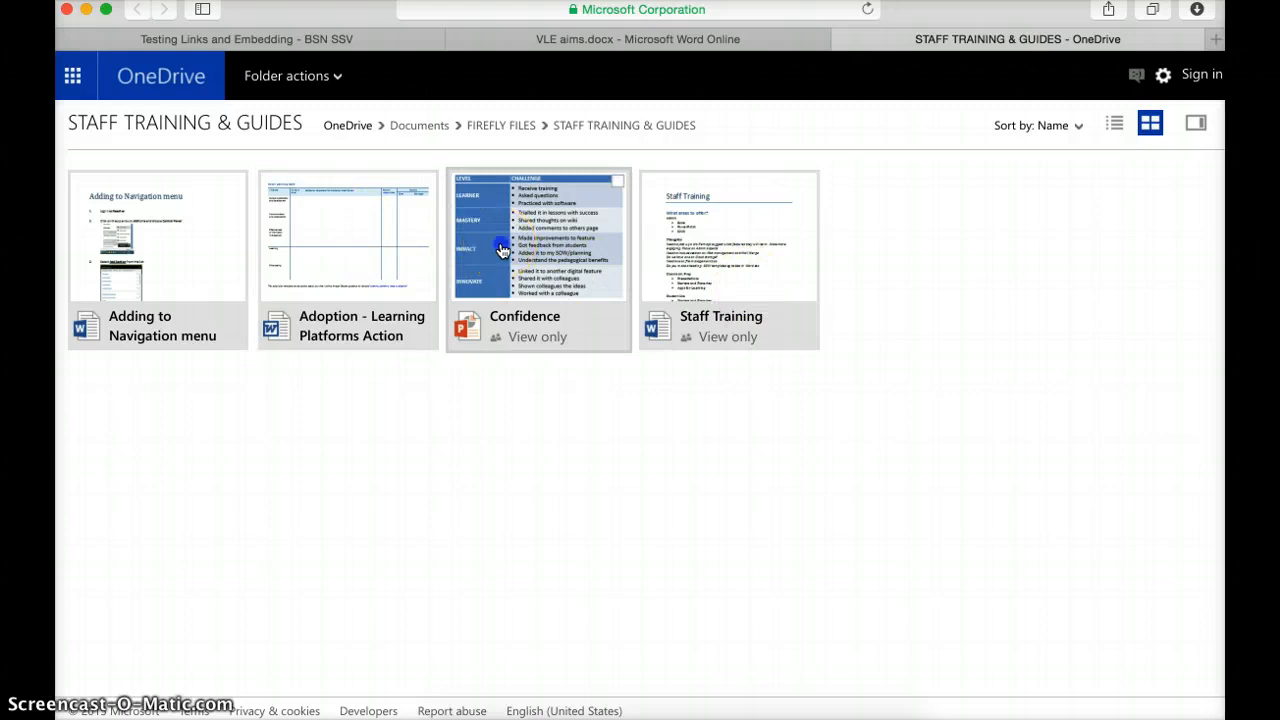